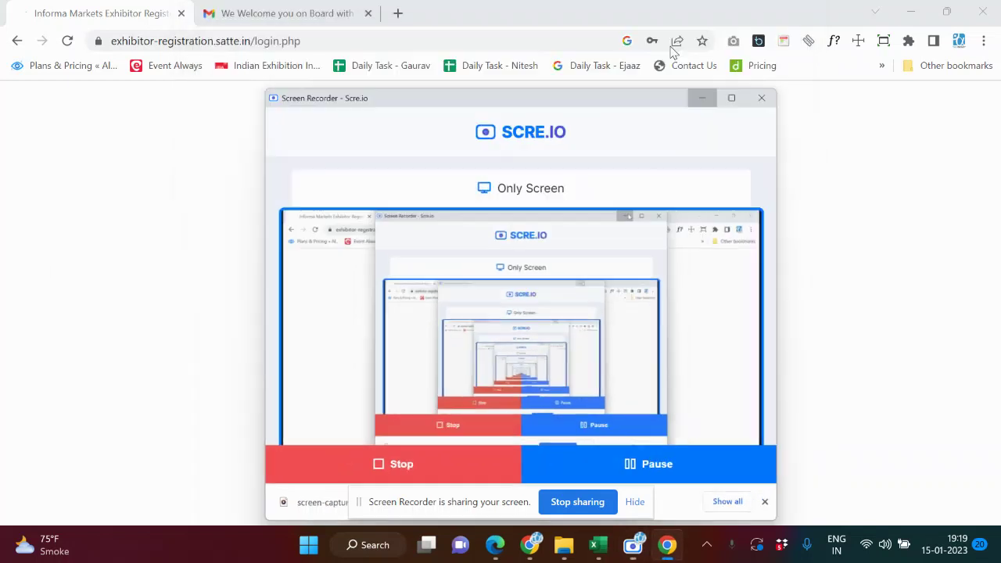
# Minimize the screen recorder and hide the screen-sharing bar to reveal the Exhibitor Login page.
pyautogui.click(702, 98)
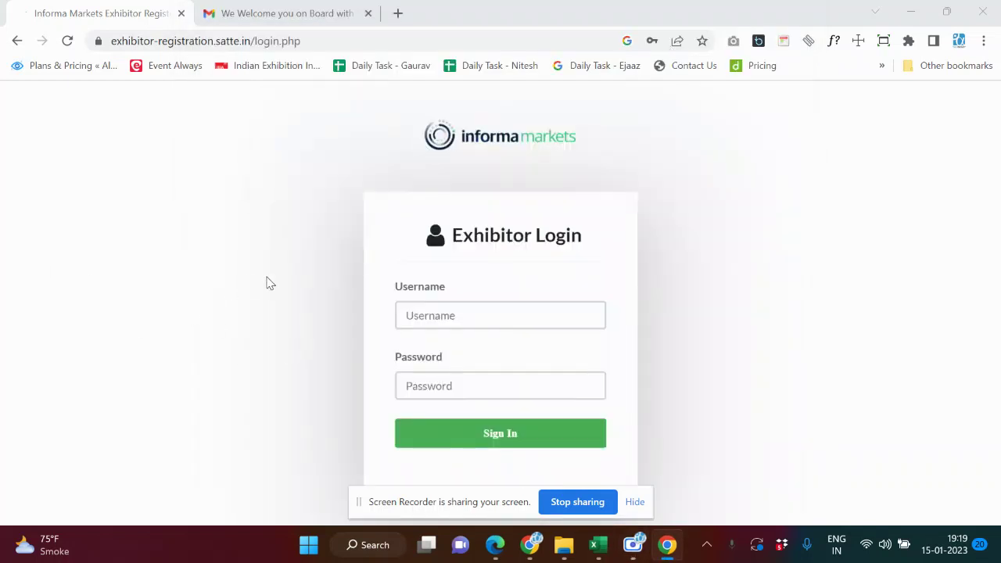
pyautogui.click(638, 507)
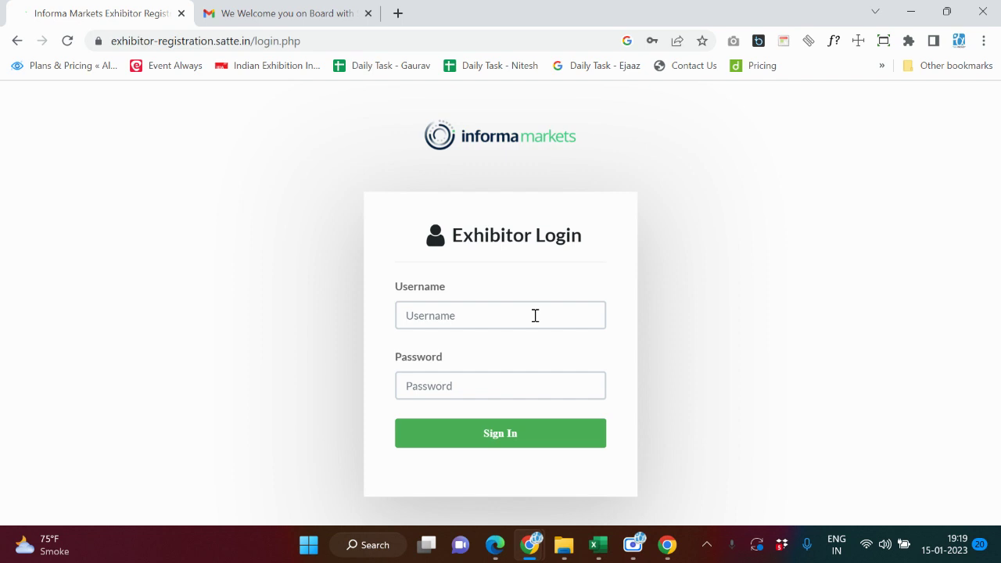
# Copy the exhibitor username from the SATTE welcome email into the login form's Username field.
pyautogui.click(245, 13)
pyautogui.scroll(-1, 333, 337)
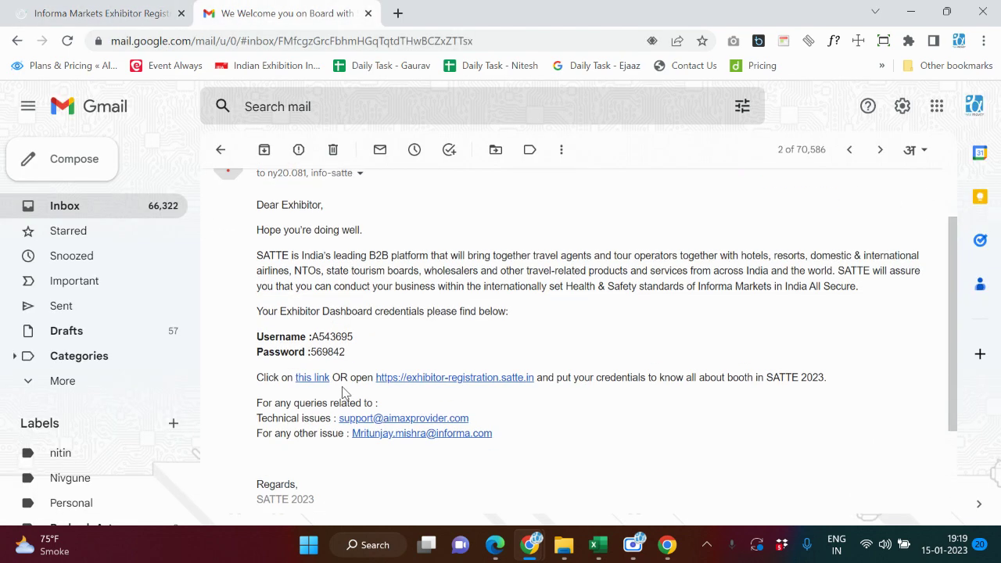
pyautogui.doubleClick(337, 336)
pyautogui.hotkey('ctrl', 'c')
pyautogui.doubleClick(329, 352)
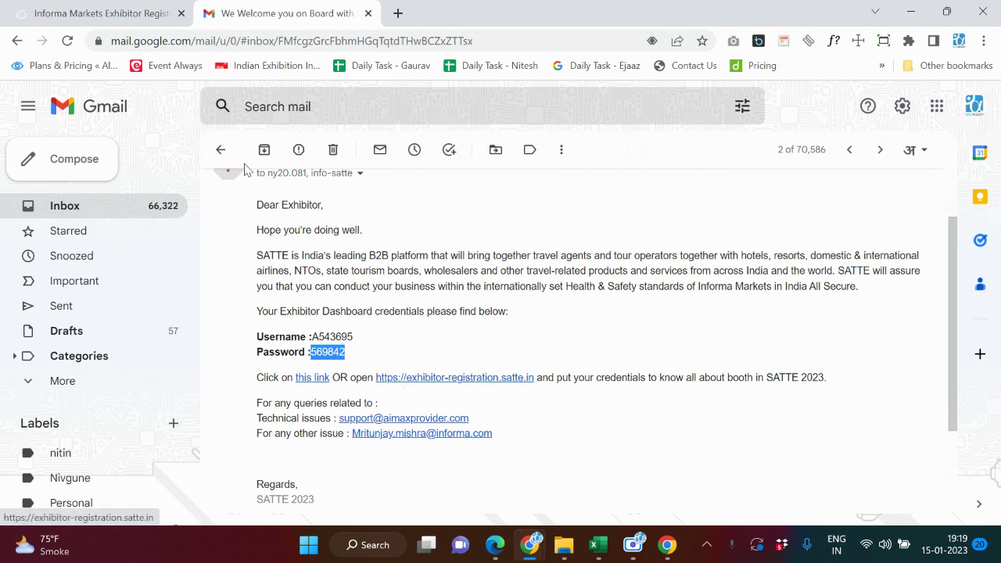
pyautogui.click(116, 17)
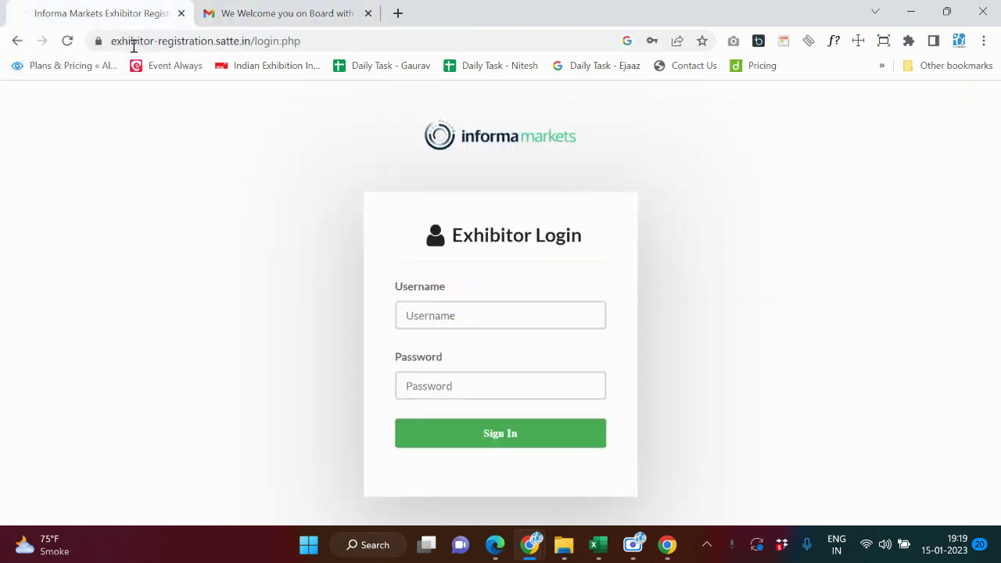
pyautogui.click(264, 15)
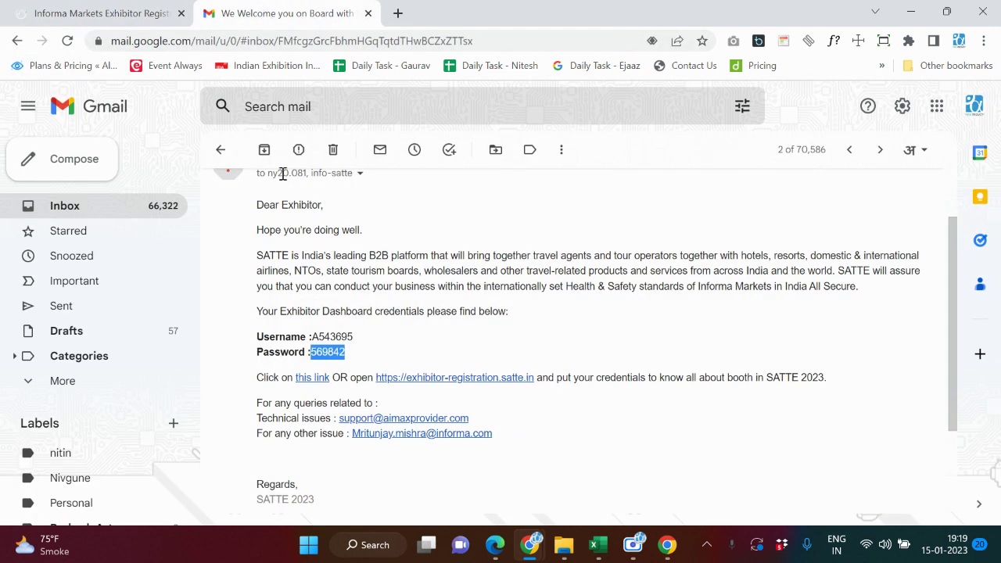
pyautogui.click(332, 336)
pyautogui.doubleClick(332, 337)
pyautogui.click(78, 12)
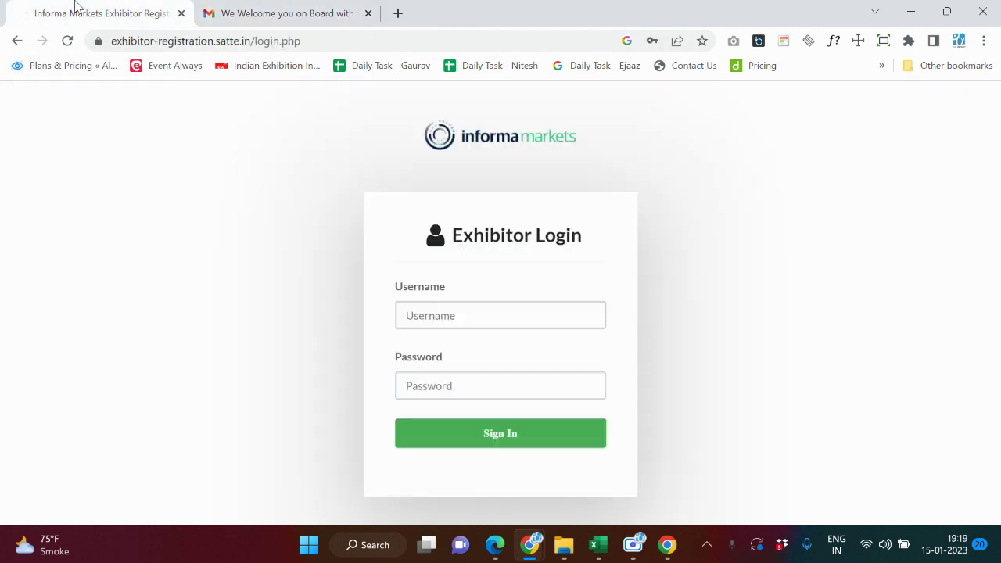
pyautogui.click(441, 313)
pyautogui.hotkey('ctrl', 'v')
# Copy the password from the welcome email into the Password field and sign in.
pyautogui.click(306, 13)
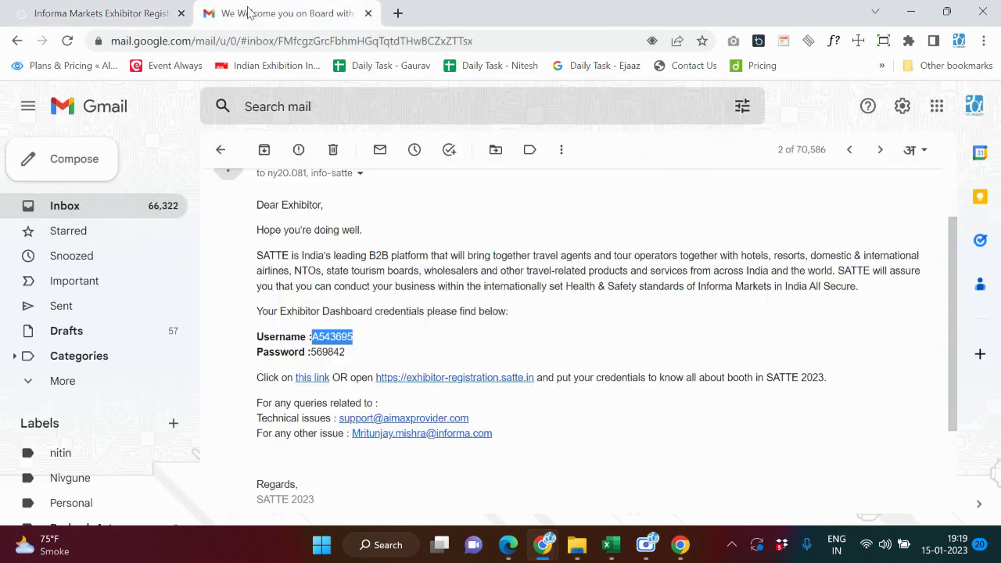
pyautogui.doubleClick(329, 352)
pyautogui.click(78, 12)
pyautogui.click(486, 388)
pyautogui.hotkey('ctrl', 'v')
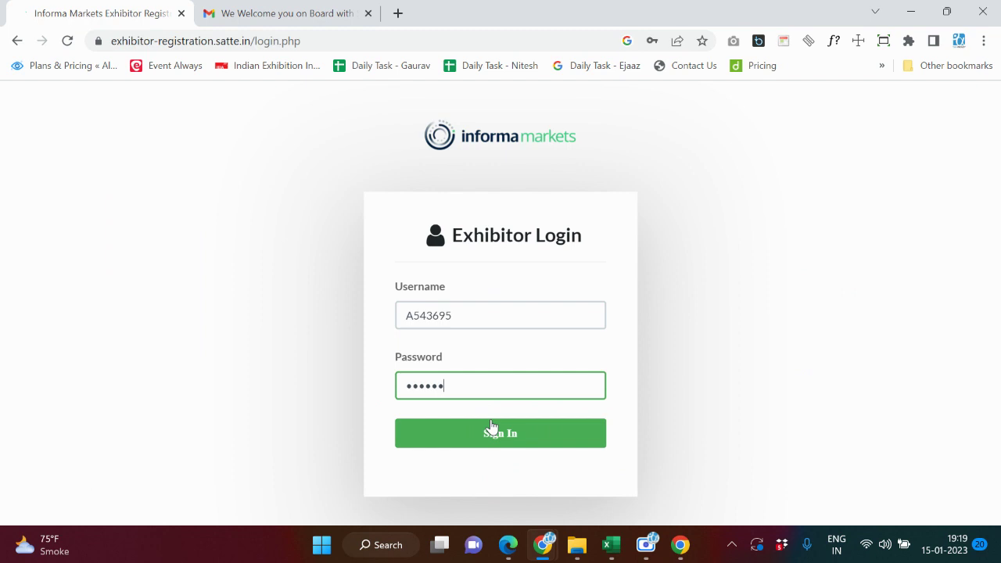
pyautogui.click(478, 443)
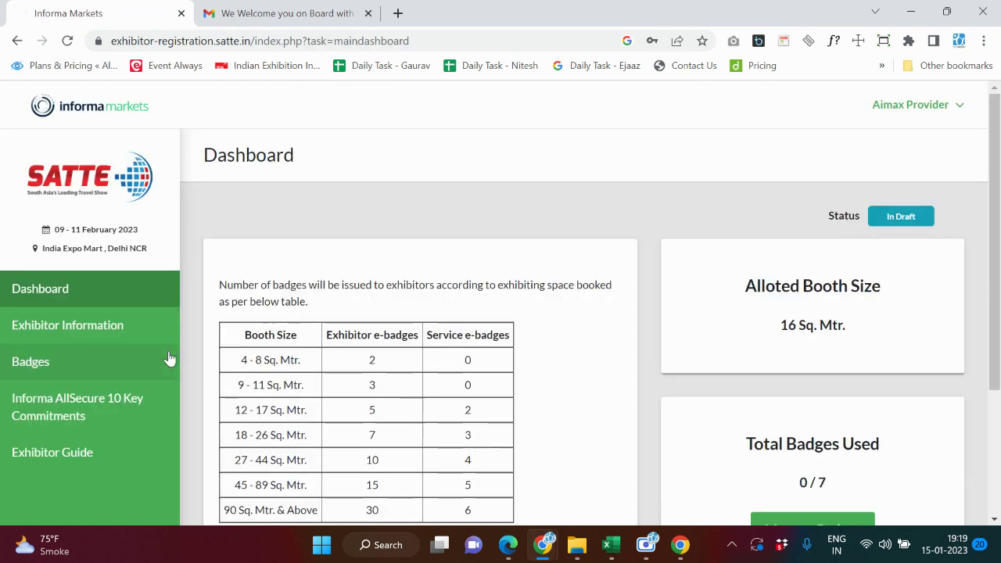
pyautogui.scroll(-1, 721, 283)
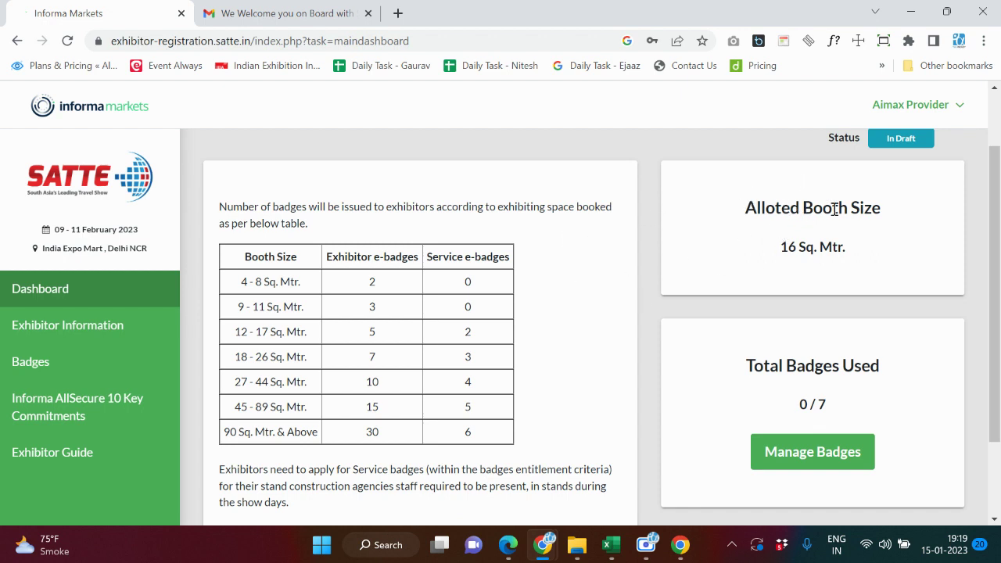
pyautogui.scroll(1, 786, 255)
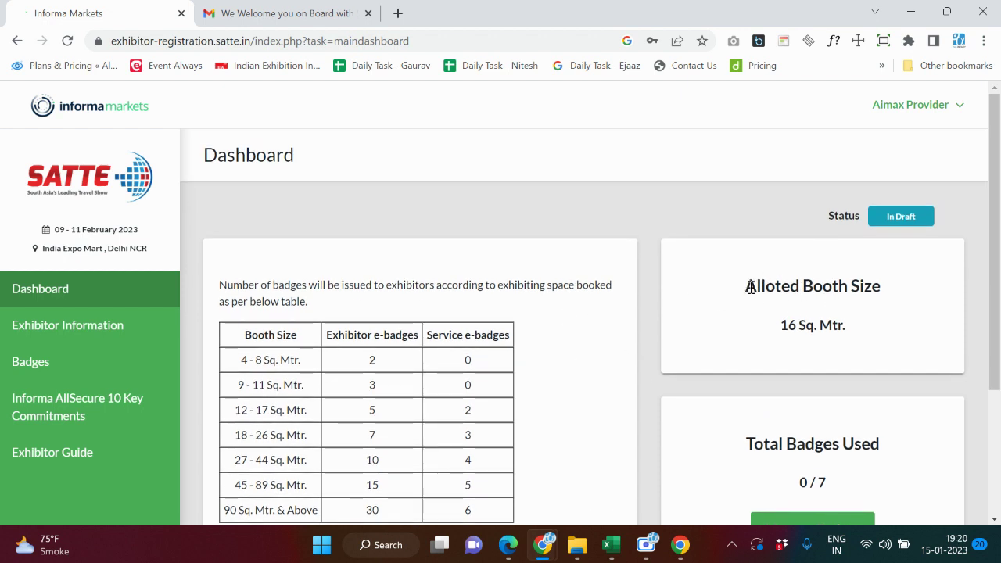
pyautogui.moveTo(750, 287); pyautogui.dragTo(872, 286)
pyautogui.scroll(-2, 871, 319)
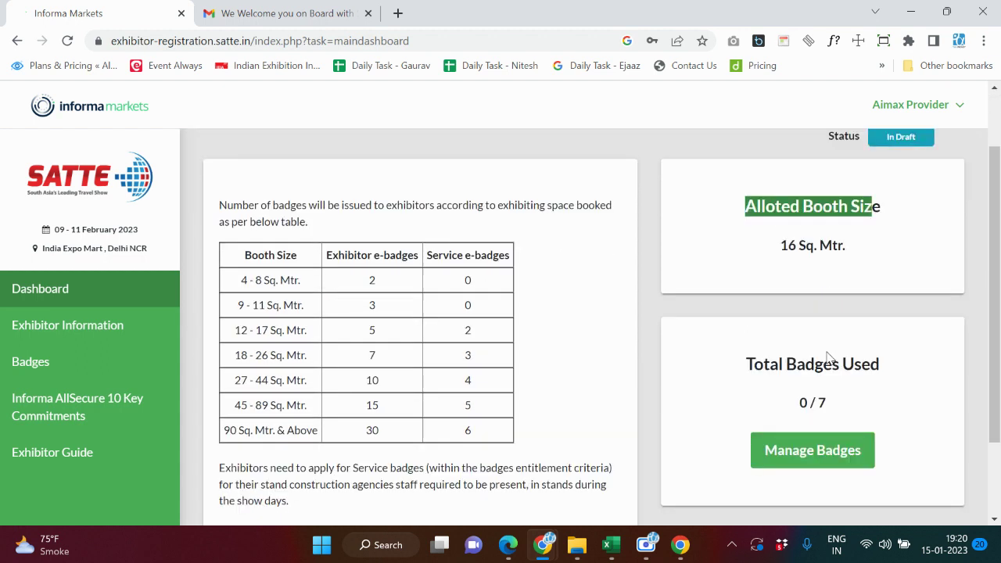
pyautogui.moveTo(747, 287); pyautogui.dragTo(930, 305)
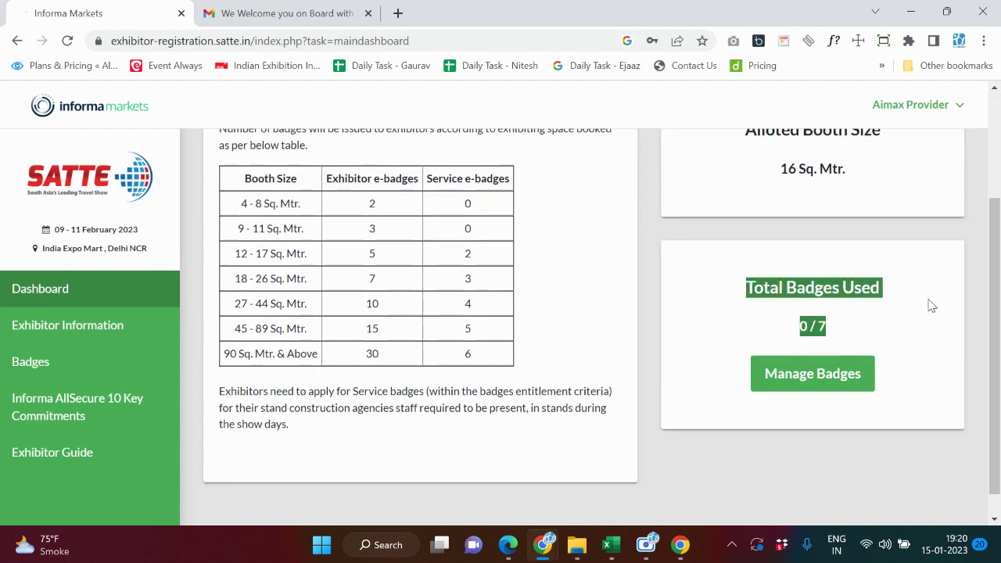
pyautogui.click(824, 328)
pyautogui.doubleClick(824, 329)
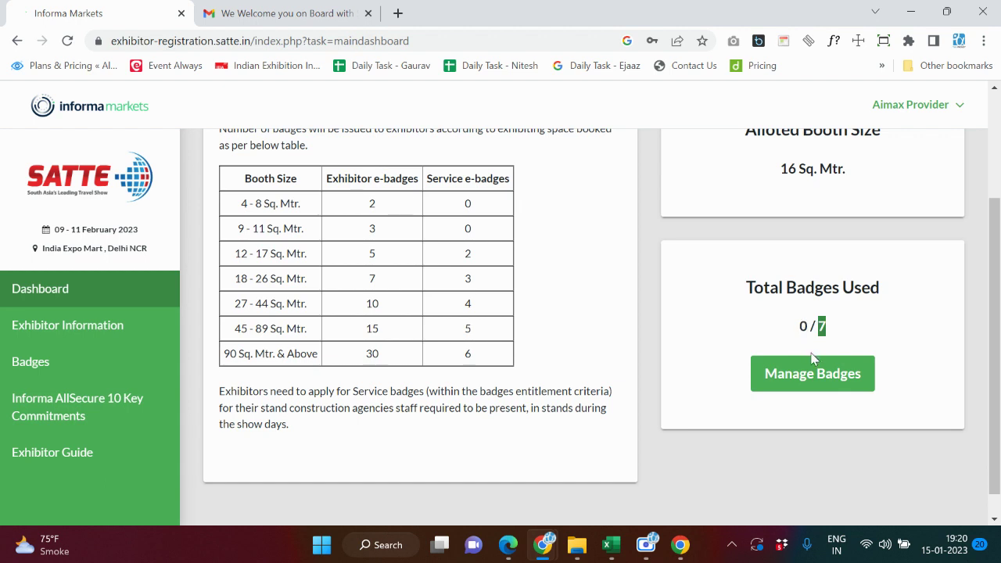
pyautogui.doubleClick(805, 328)
pyautogui.click(914, 330)
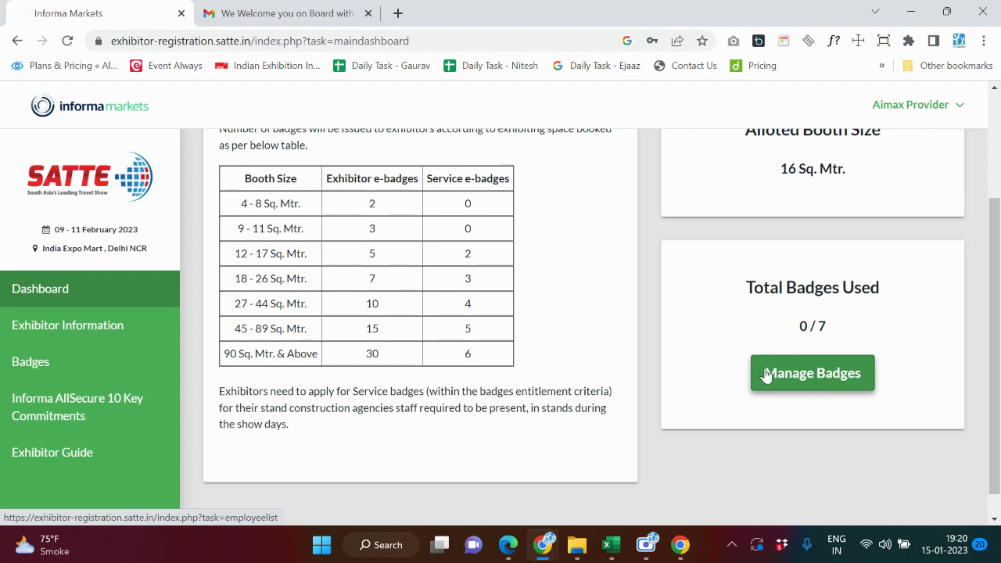
pyautogui.scroll(2, 664, 347)
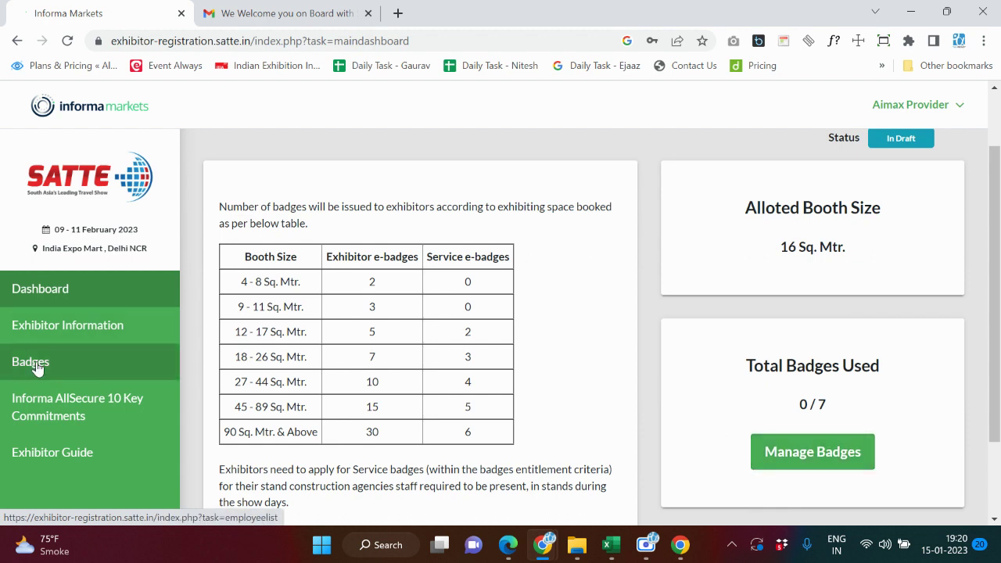
# Open Manage Badges and start a new badge, reviewing the Add Badge form.
pyautogui.click(826, 448)
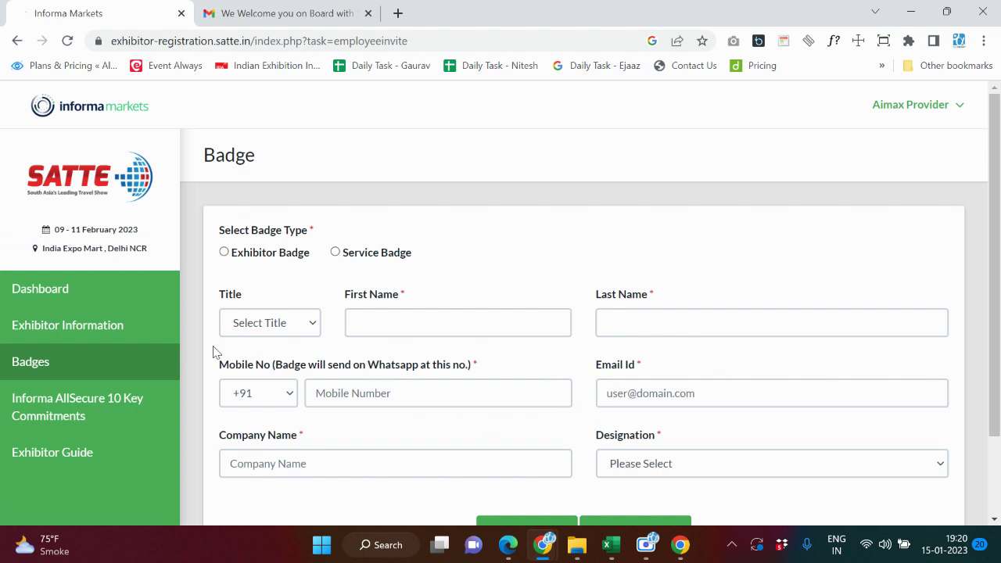
pyautogui.click(69, 365)
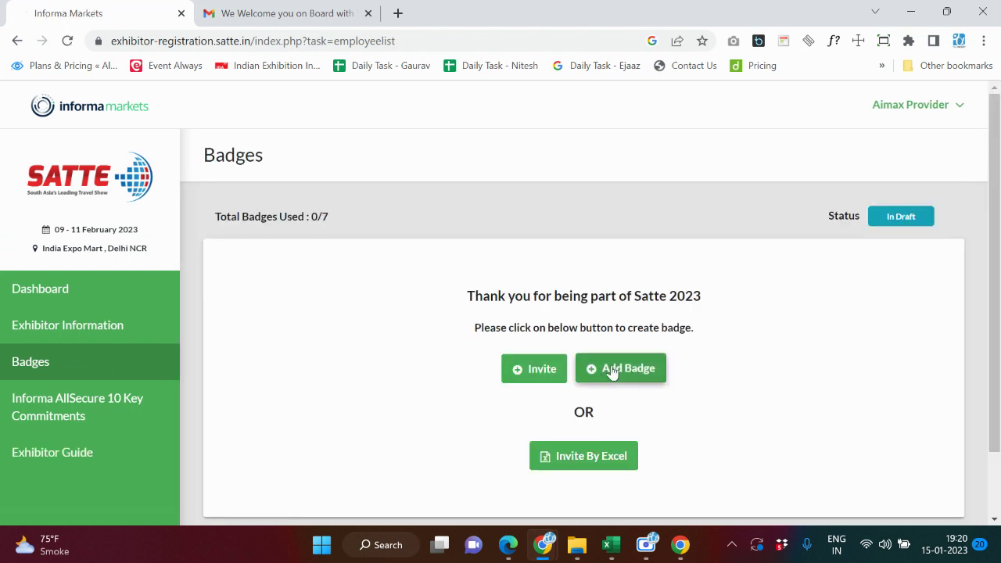
pyautogui.click(648, 373)
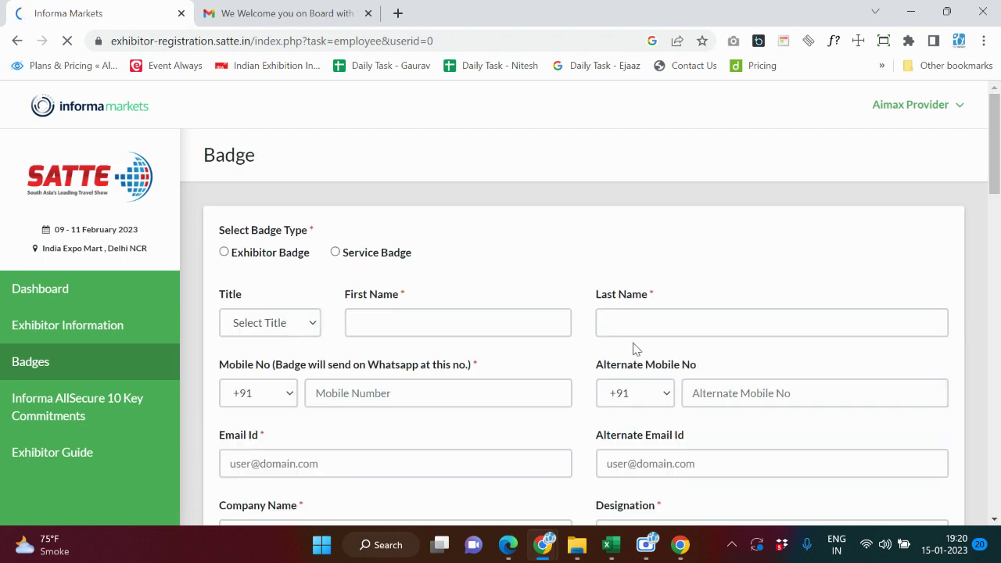
pyautogui.scroll(-1, 557, 311)
pyautogui.scroll(-1, 556, 311)
pyautogui.scroll(1, 556, 310)
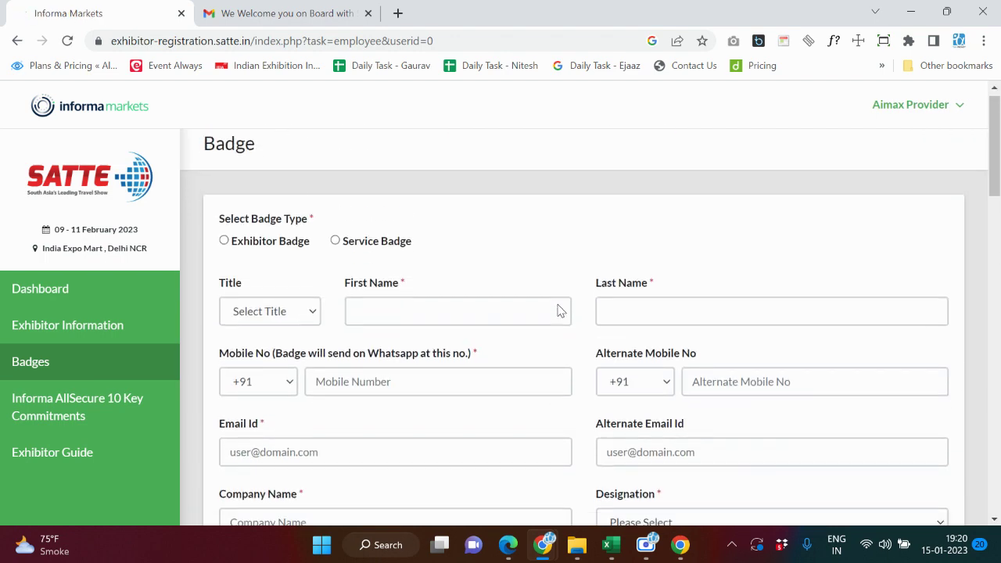
pyautogui.scroll(-4, 557, 310)
pyautogui.scroll(4, 567, 291)
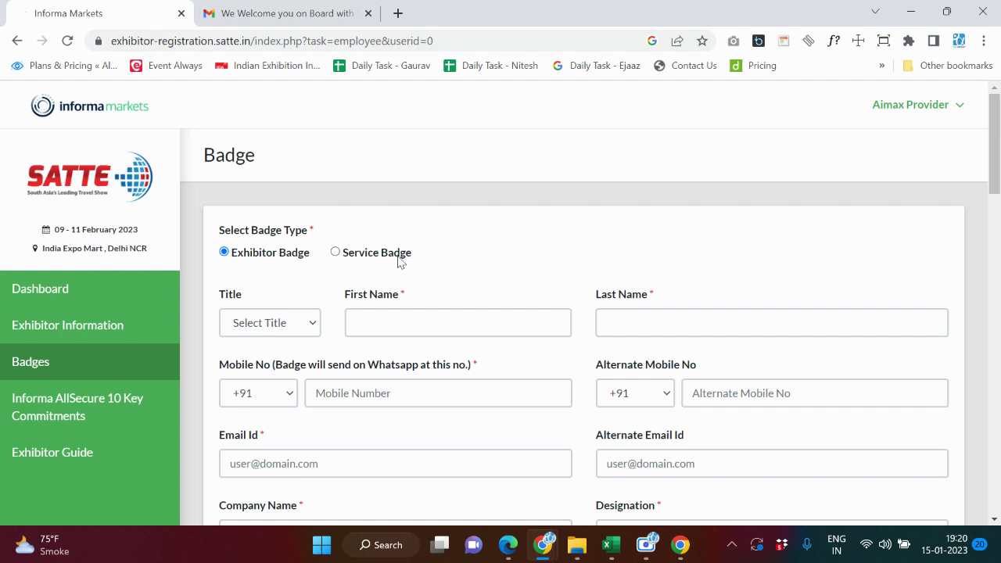
# Switch the badge type to Service Badge to compare its fields, then return to Badges.
pyautogui.click(398, 257)
pyautogui.scroll(-3, 305, 266)
pyautogui.scroll(3, 298, 281)
pyautogui.click(51, 374)
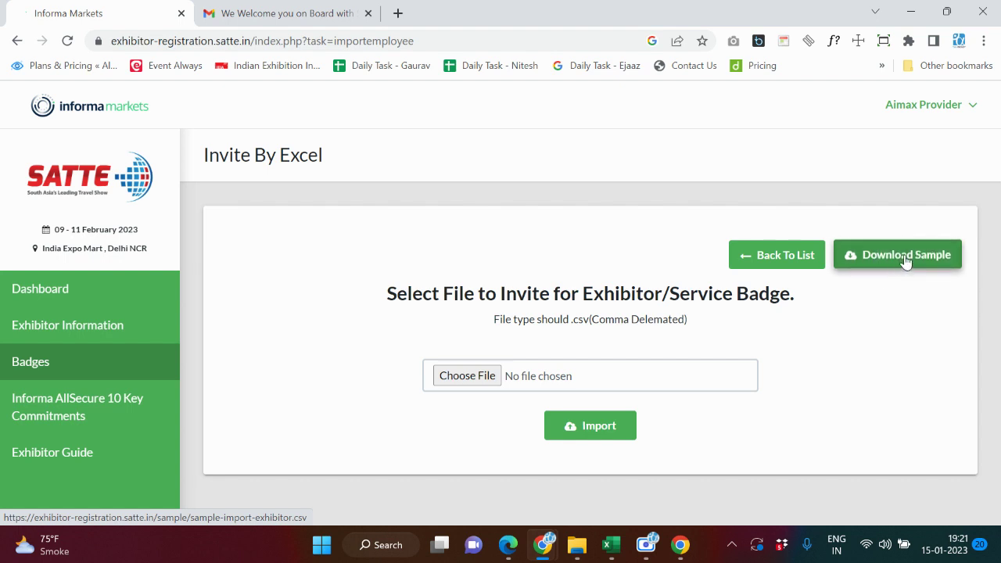
# Download the sample-import-exhibitor.csv sample file from the Invite By Excel page.
pyautogui.click(906, 259)
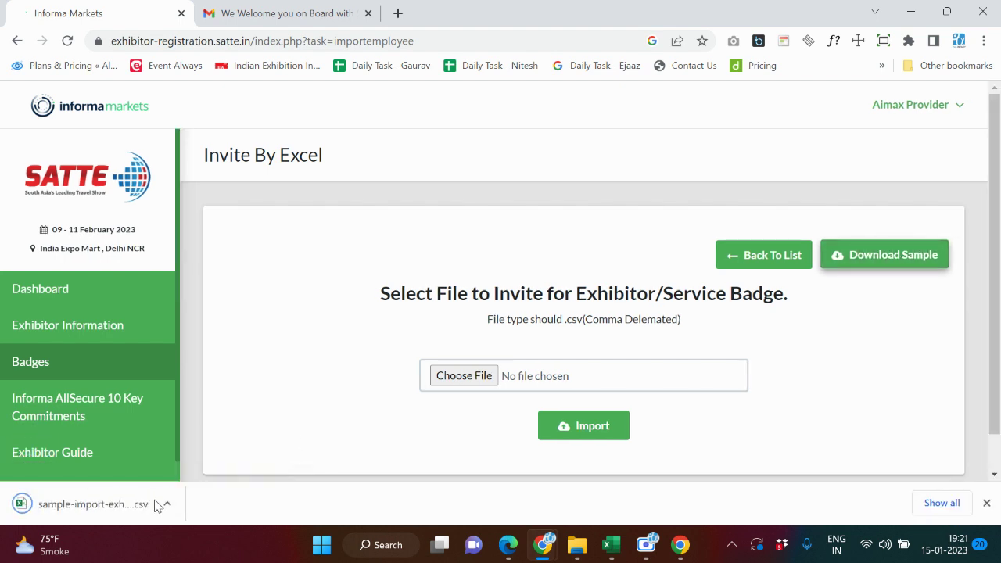
# Show sample-import-exhibitor (2).csv in its folder and open it with Excel.
pyautogui.click(167, 507)
pyautogui.click(212, 448)
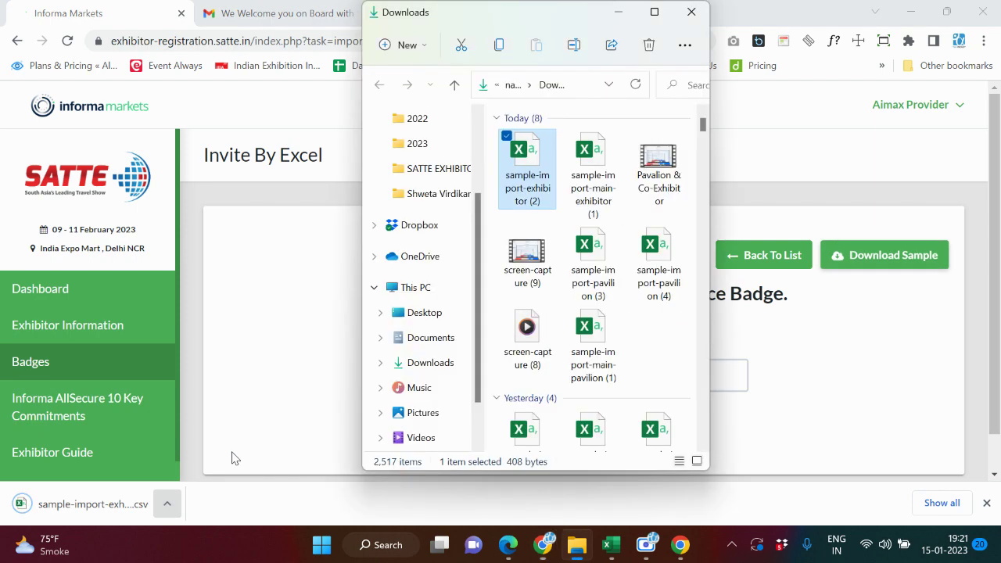
pyautogui.rightClick(539, 188)
pyautogui.moveTo(630, 263)
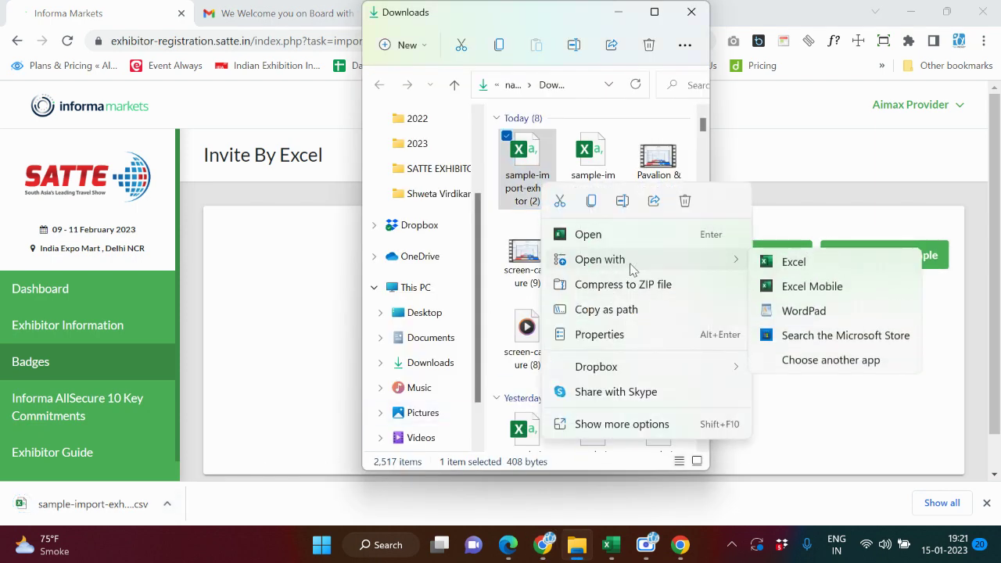
pyautogui.click(793, 261)
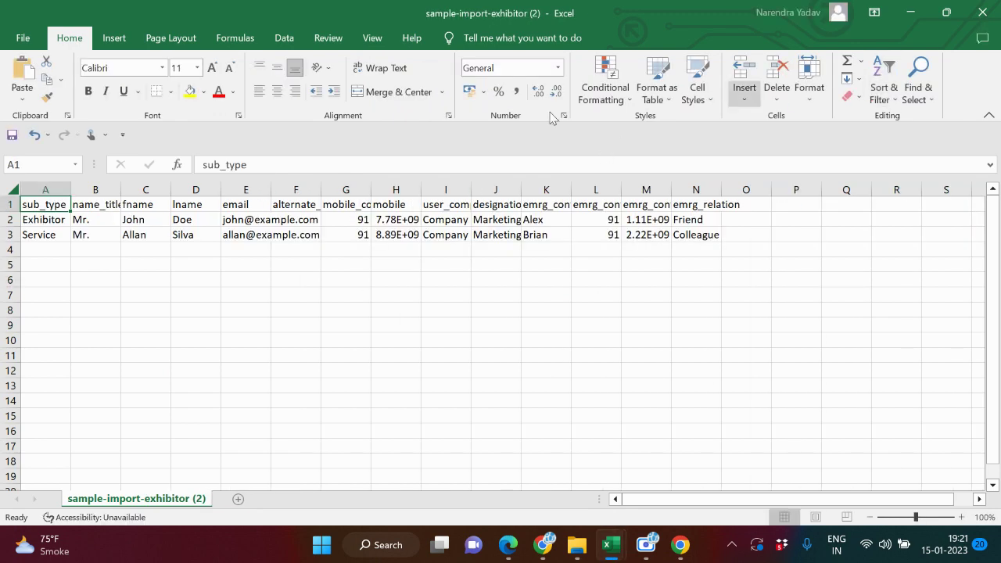
# Autofit column A and review the Exhibitor/Service, title and e-mail values in rows 2–3.
pyautogui.click(196, 279)
pyautogui.click(47, 234)
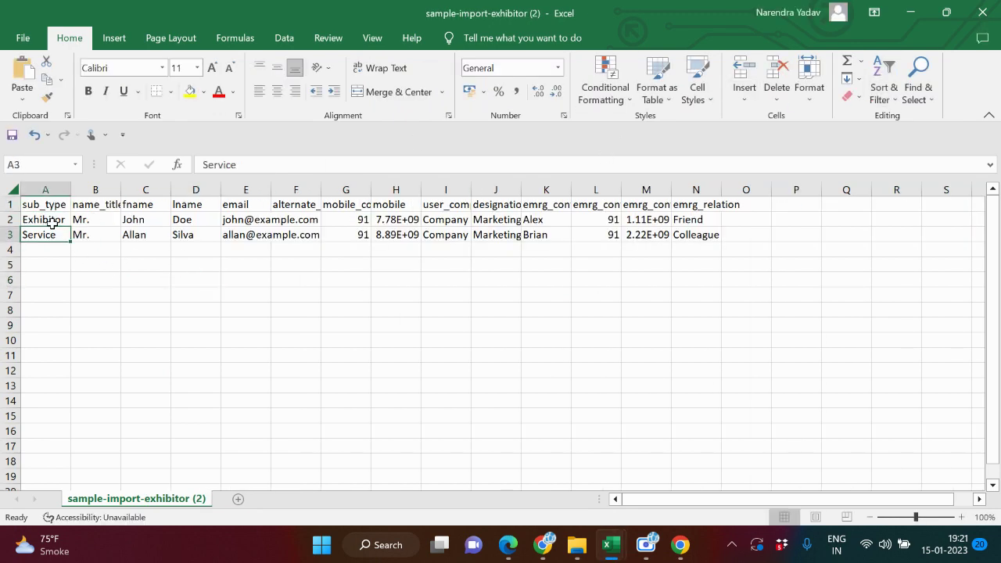
pyautogui.click(51, 222)
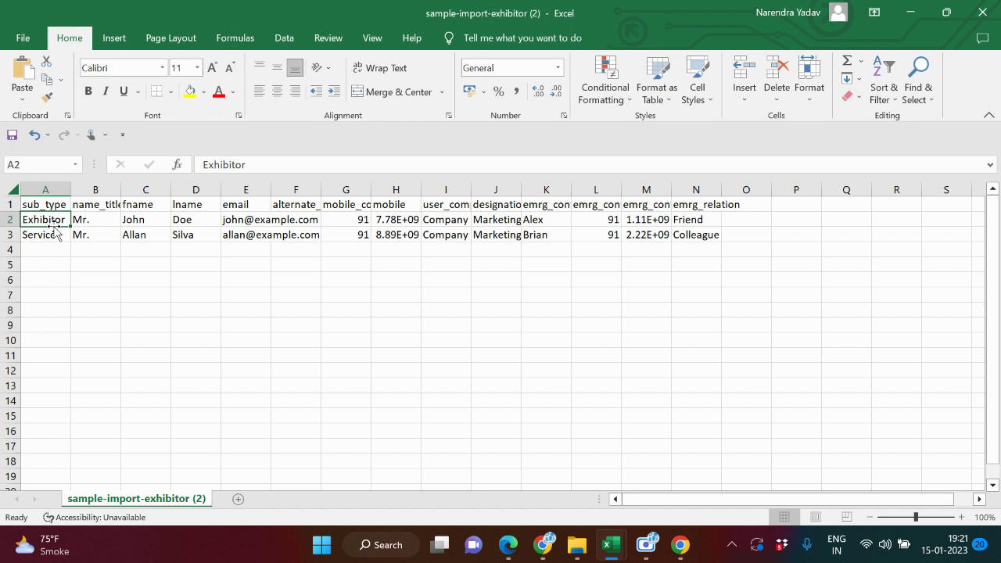
pyautogui.click(57, 238)
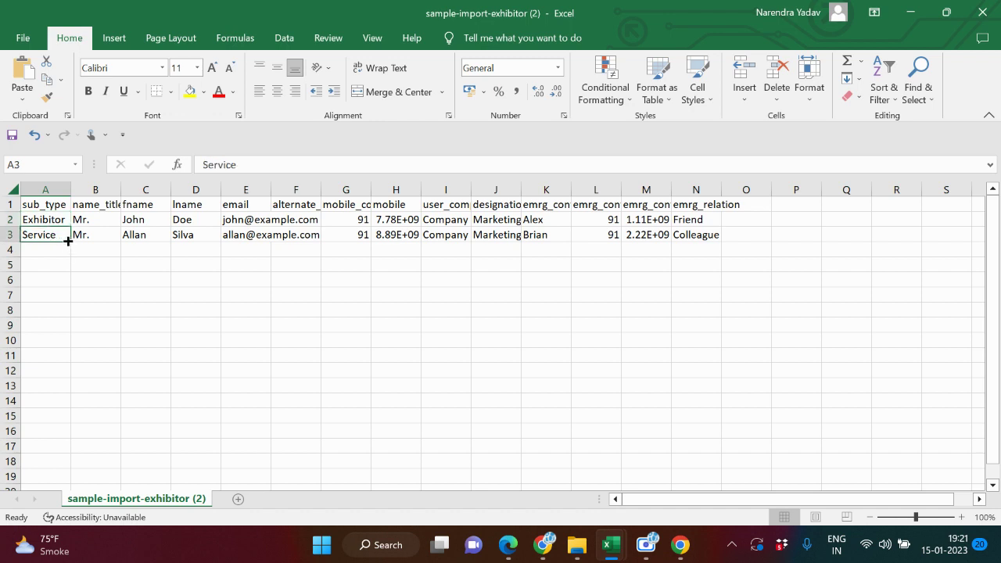
pyautogui.doubleClick(71, 191)
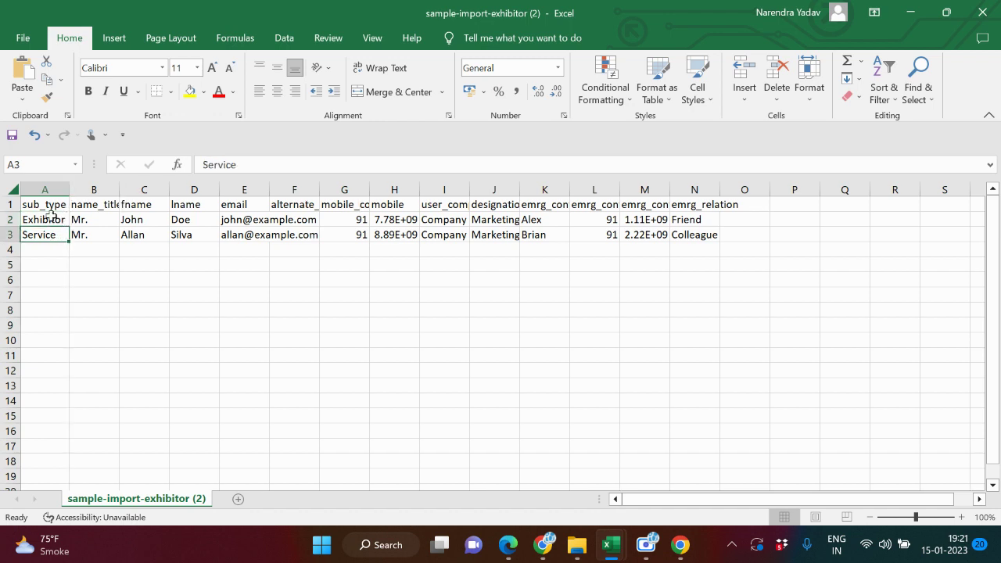
pyautogui.click(45, 190)
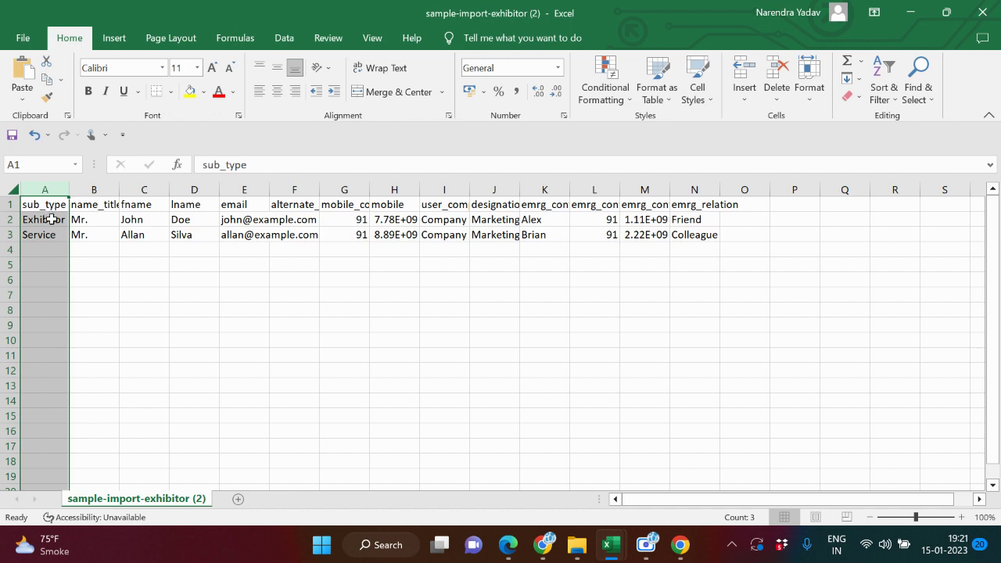
pyautogui.click(51, 219)
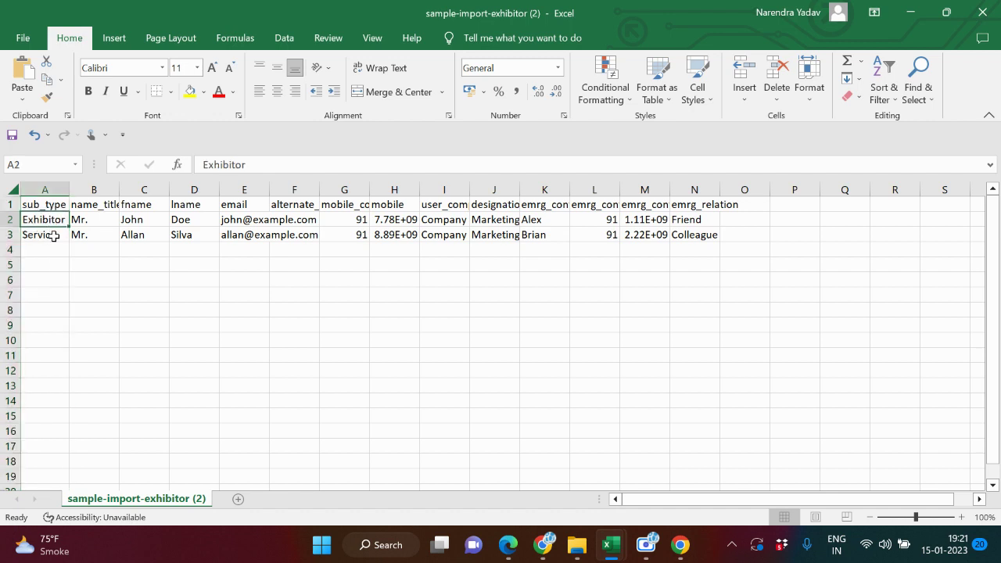
pyautogui.click(54, 235)
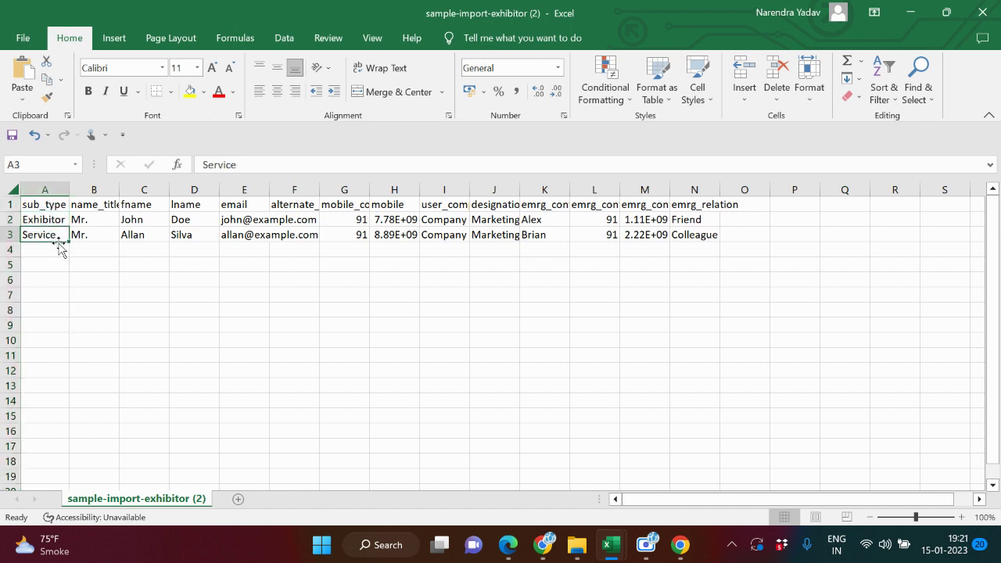
pyautogui.click(98, 222)
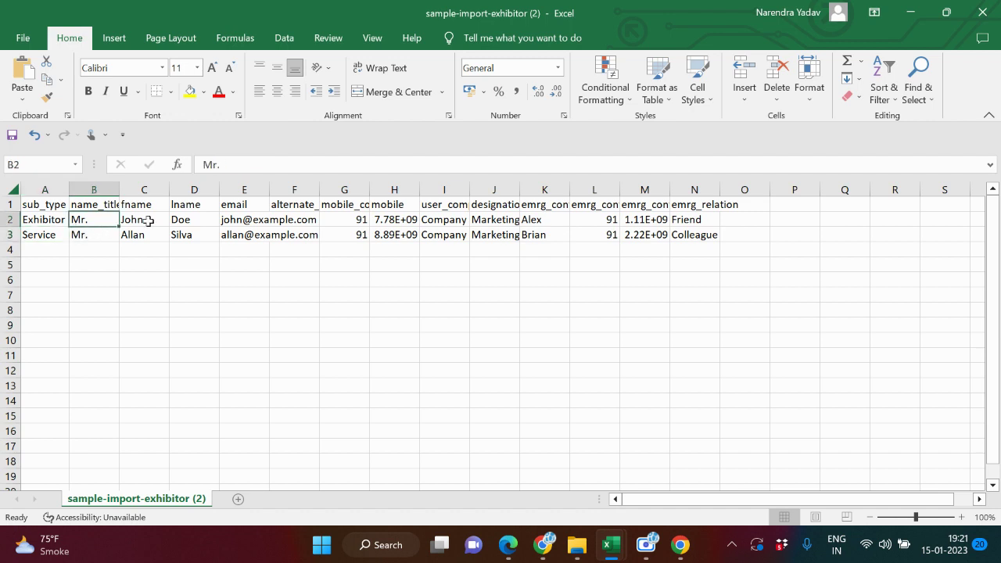
pyautogui.click(239, 235)
pyautogui.click(238, 221)
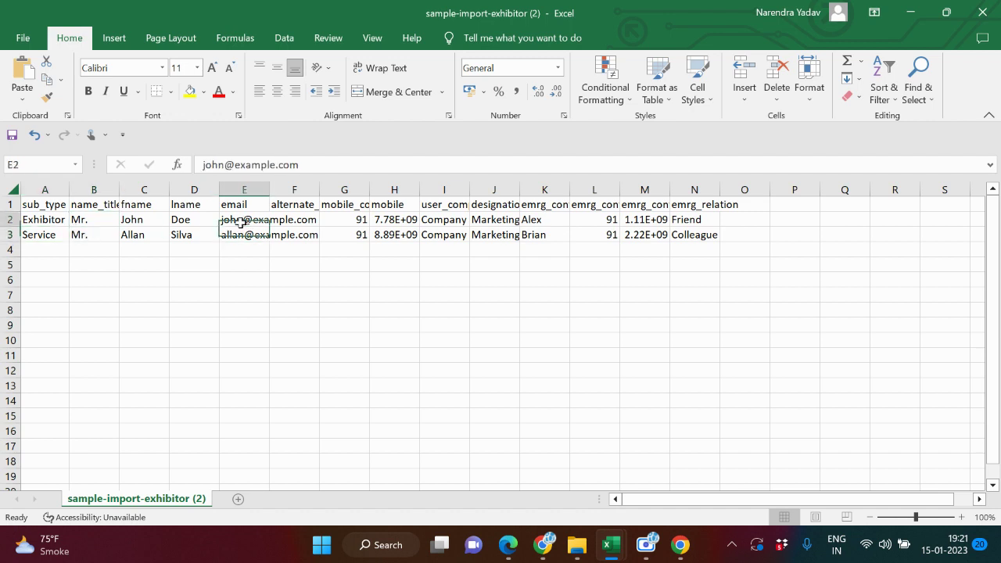
# Widen column E for the e-mail addresses and column H for full mobile numbers.
pyautogui.moveTo(273, 191); pyautogui.dragTo(414, 192)
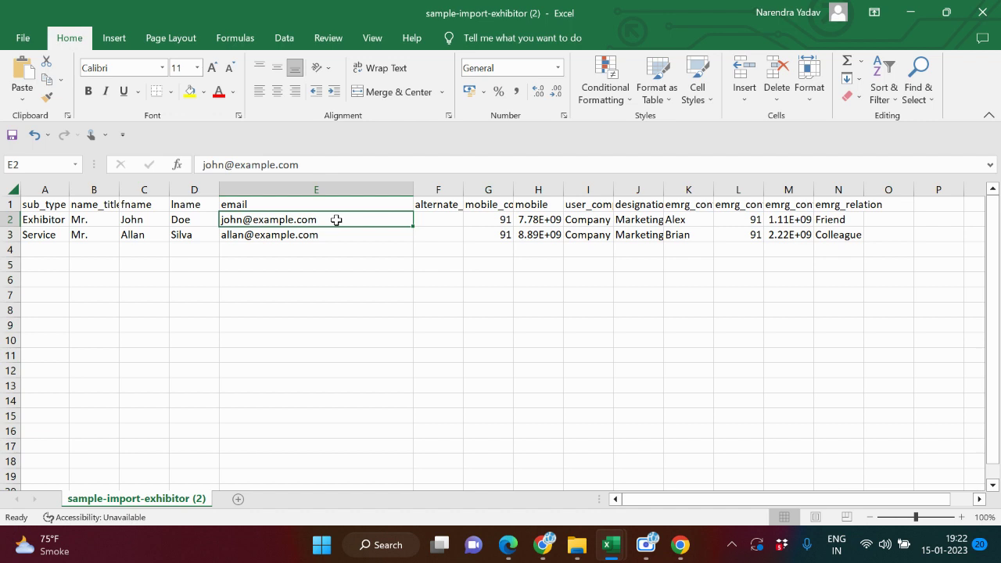
pyautogui.click(563, 193)
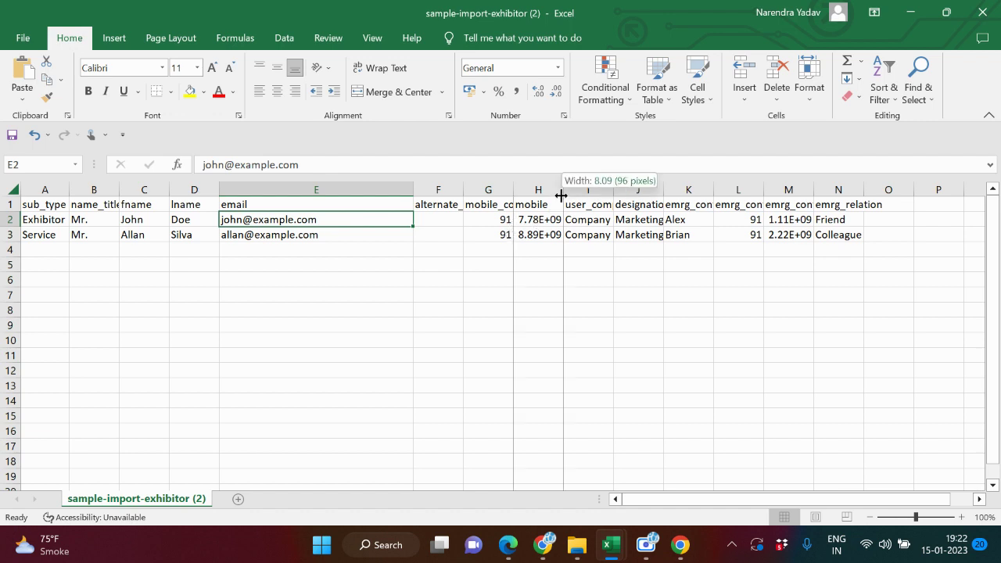
pyautogui.moveTo(563, 193); pyautogui.dragTo(621, 193)
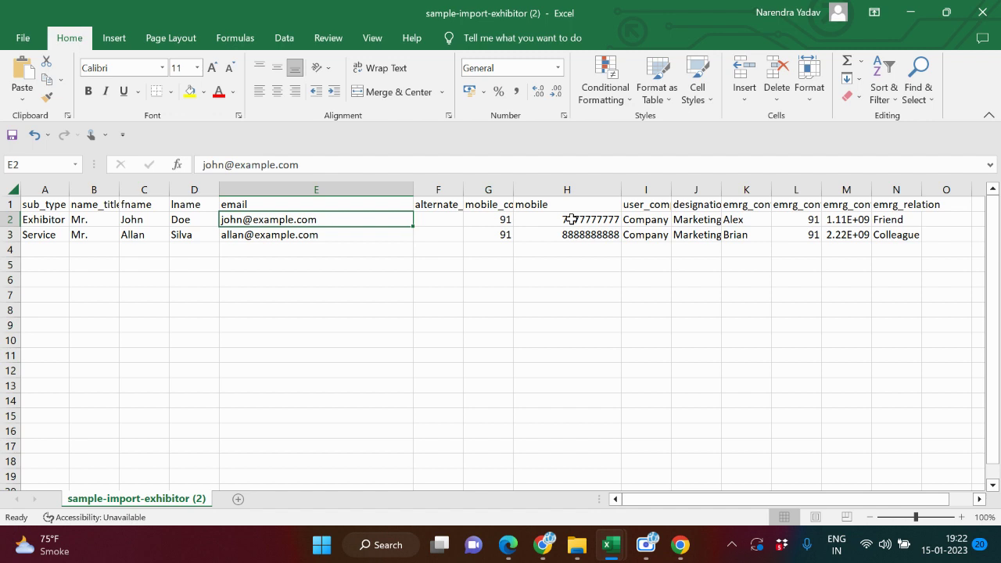
pyautogui.click(342, 234)
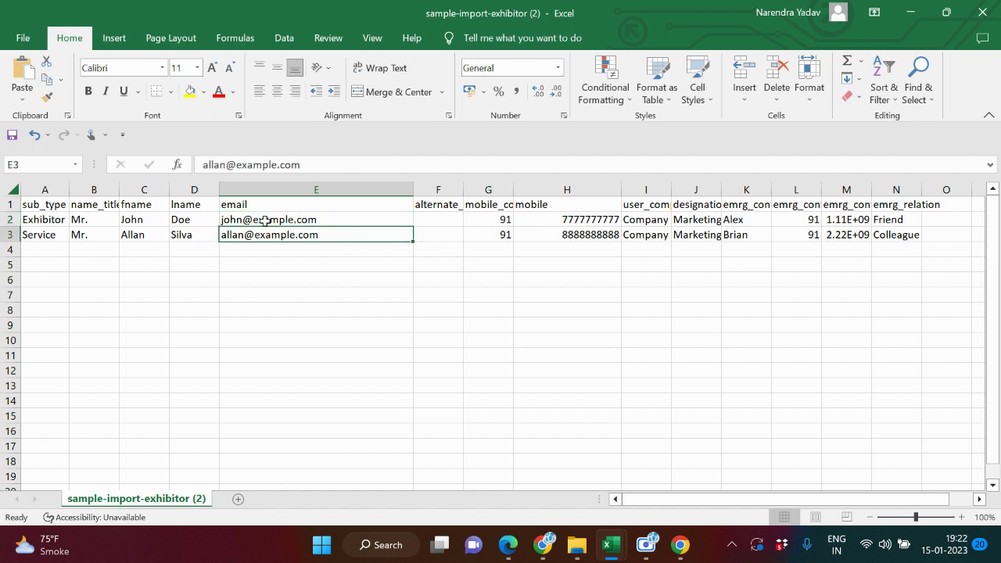
pyautogui.click(235, 222)
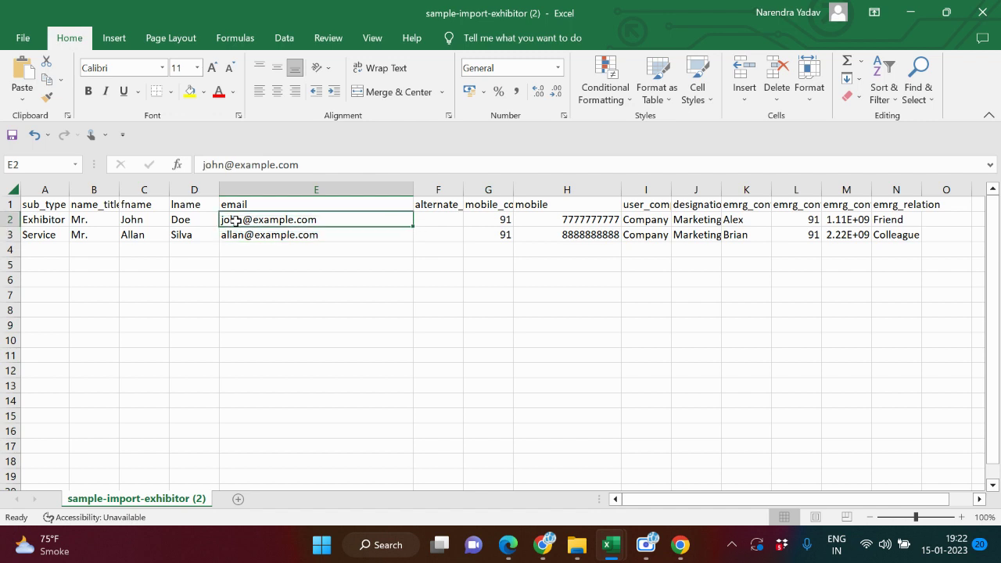
# Insert a 1 into the name part of the e-mails in E2 and E3.
pyautogui.click(397, 284)
pyautogui.click(227, 221)
pyautogui.doubleClick(241, 219)
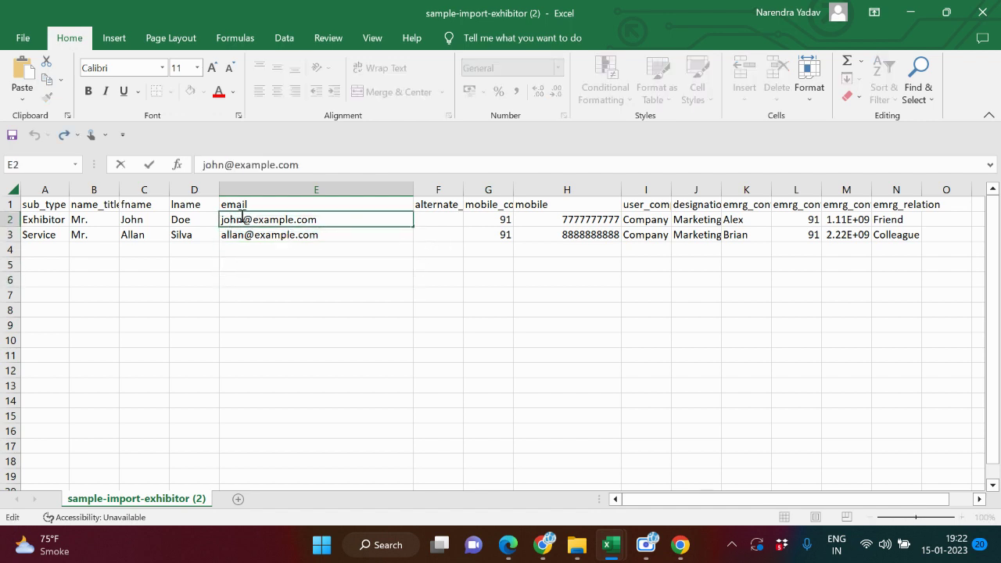
pyautogui.write('1')
pyautogui.doubleClick(245, 235)
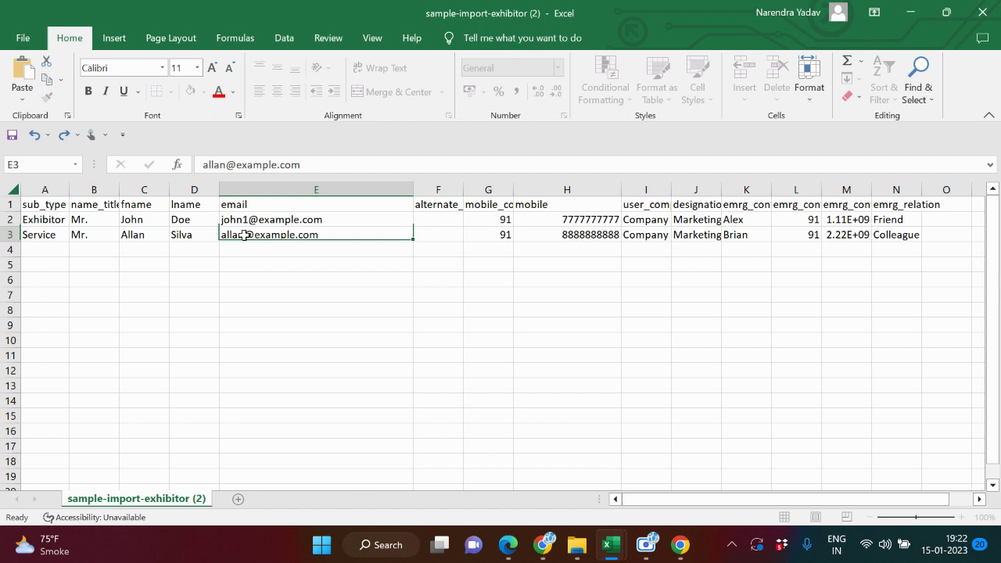
pyautogui.write('1')
pyautogui.click(381, 283)
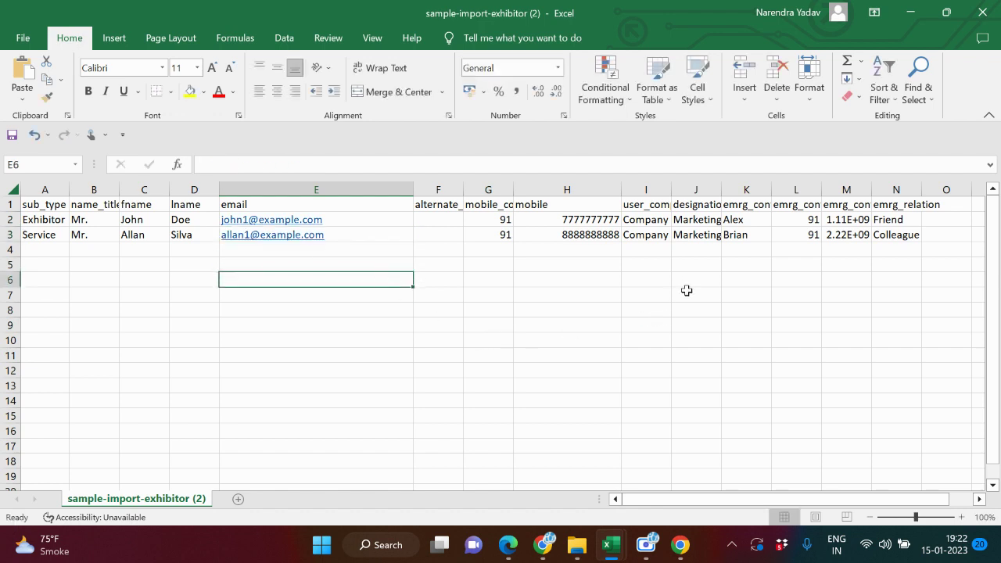
# Change a digit to 9 in the H2 and H3 mobile numbers and save, keeping CSV format.
pyautogui.click(686, 290)
pyautogui.doubleClick(598, 221)
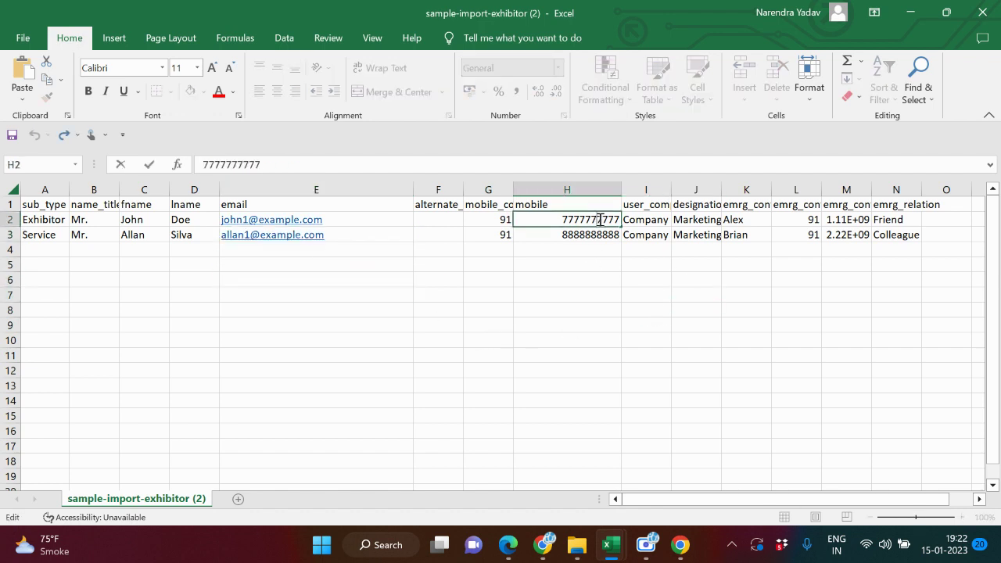
pyautogui.write('9')
pyautogui.click(598, 238)
pyautogui.doubleClick(598, 238)
pyautogui.press('BackSpace')
pyautogui.write('9')
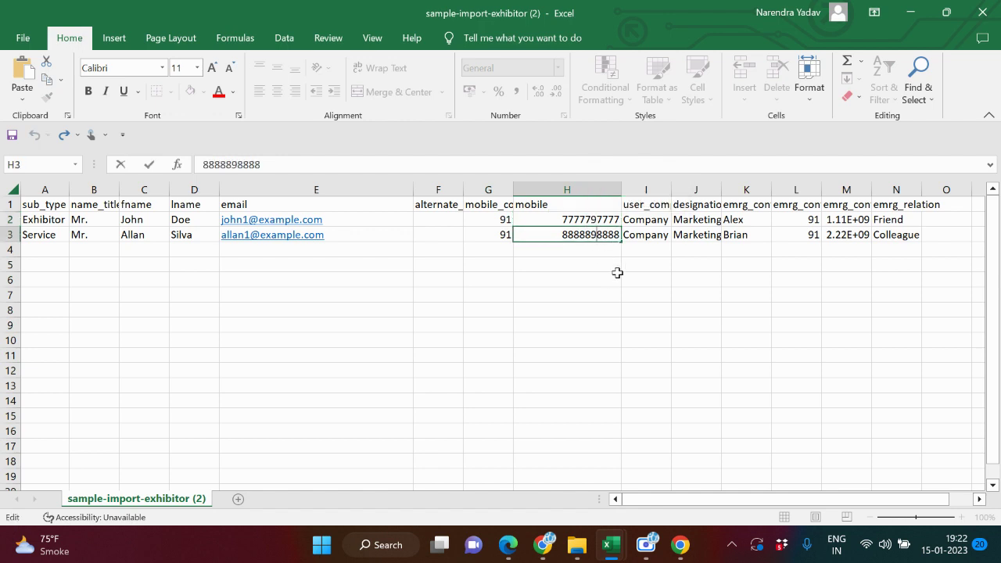
pyautogui.click(618, 275)
pyautogui.hotkey('ctrl', 's')
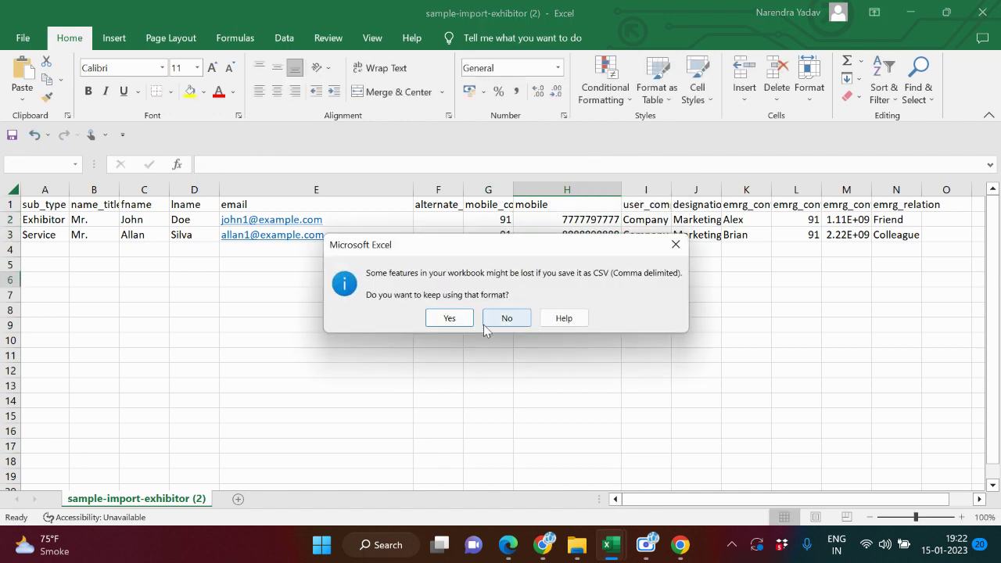
pyautogui.click(455, 319)
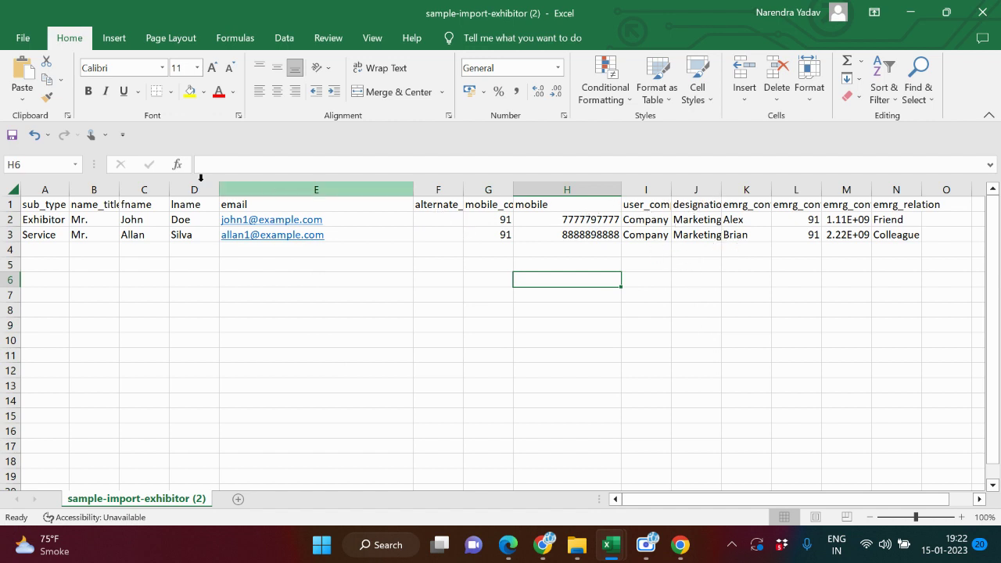
# Review the column headers from fname through mobile_code.
pyautogui.click(135, 204)
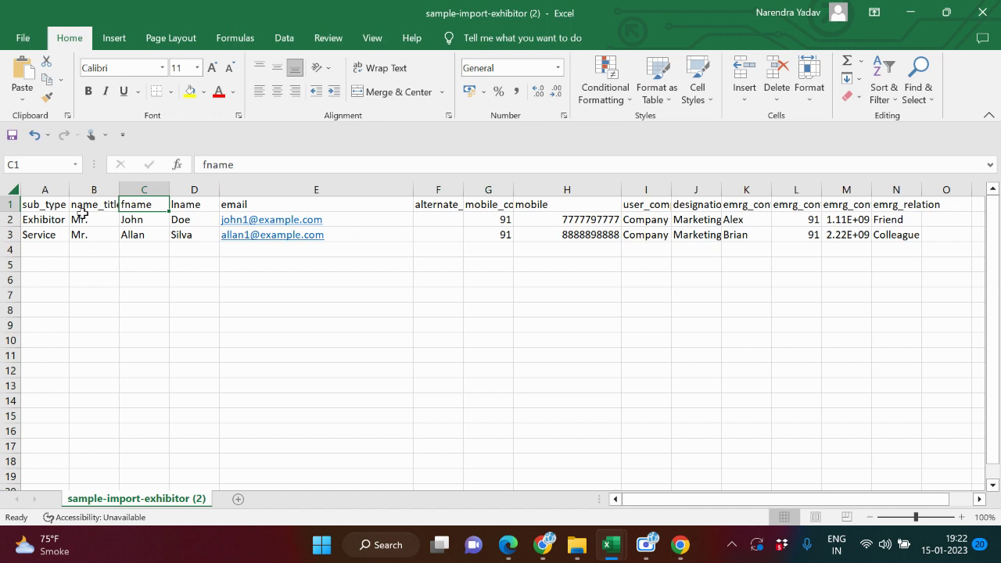
pyautogui.click(95, 190)
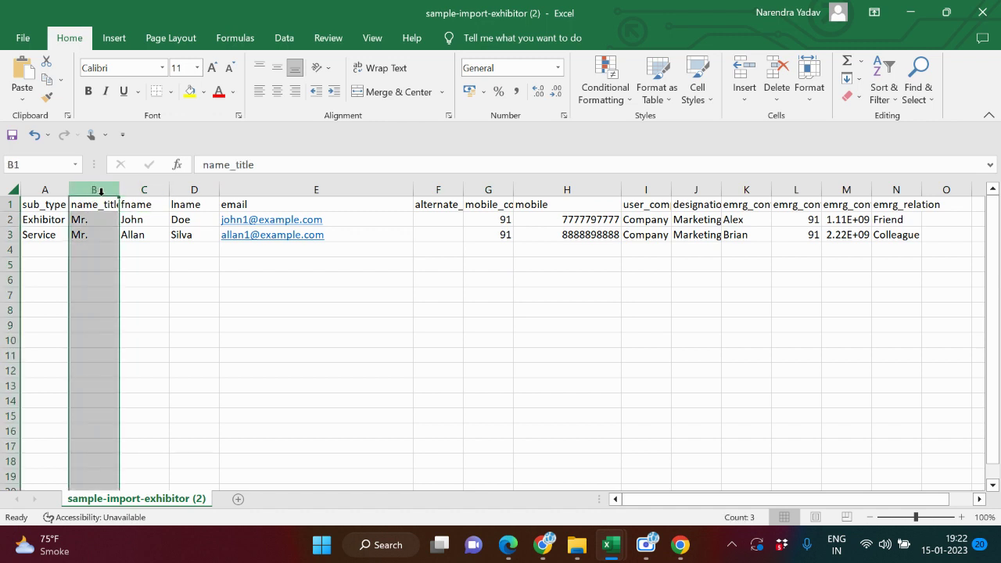
pyautogui.click(157, 205)
pyautogui.click(194, 204)
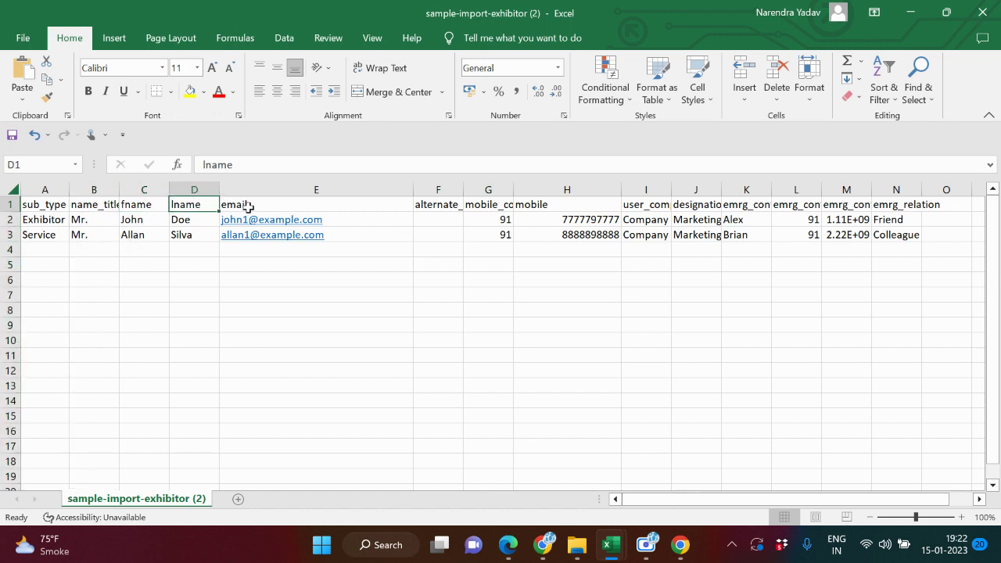
pyautogui.click(305, 205)
pyautogui.click(452, 205)
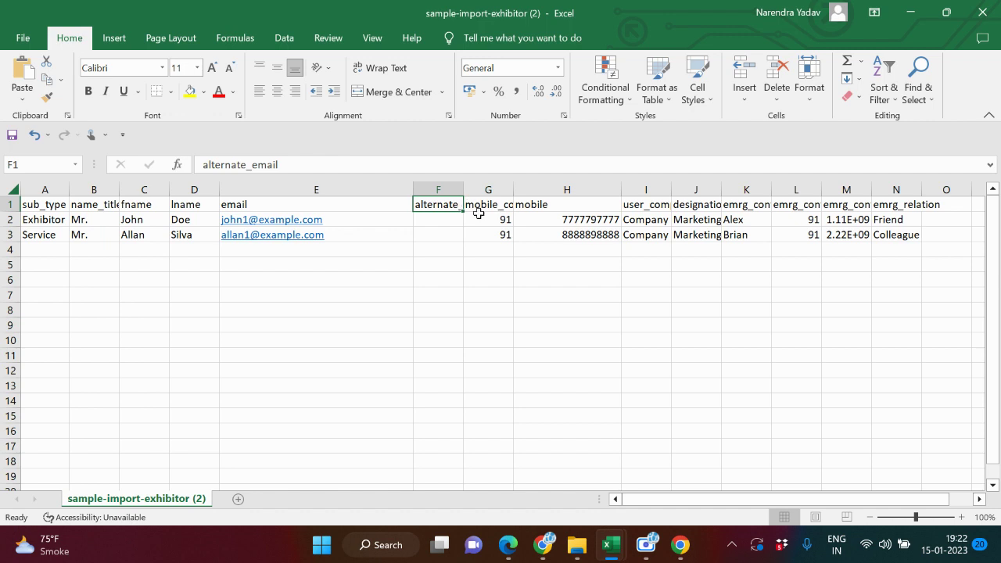
pyautogui.click(498, 205)
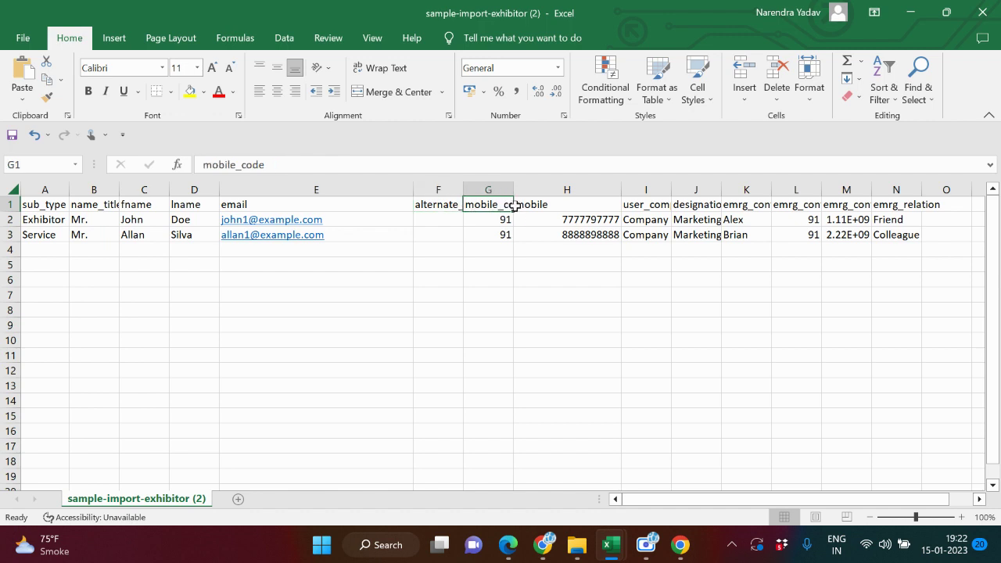
# Autofit columns F, G and I to show alternate_email, mobile_code and company names.
pyautogui.doubleClick(464, 190)
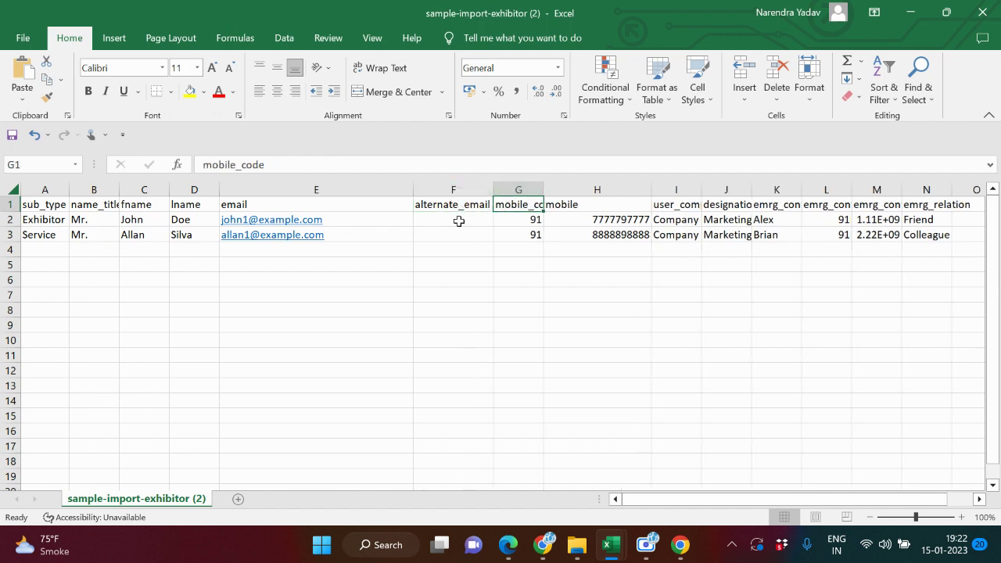
pyautogui.click(459, 221)
pyautogui.click(454, 190)
pyautogui.click(521, 192)
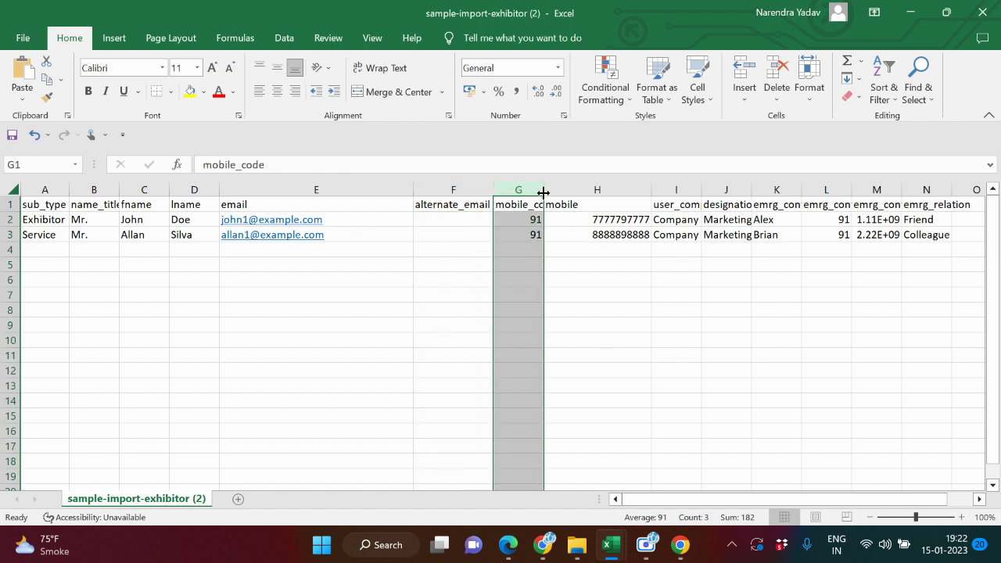
pyautogui.doubleClick(543, 192)
pyautogui.click(597, 192)
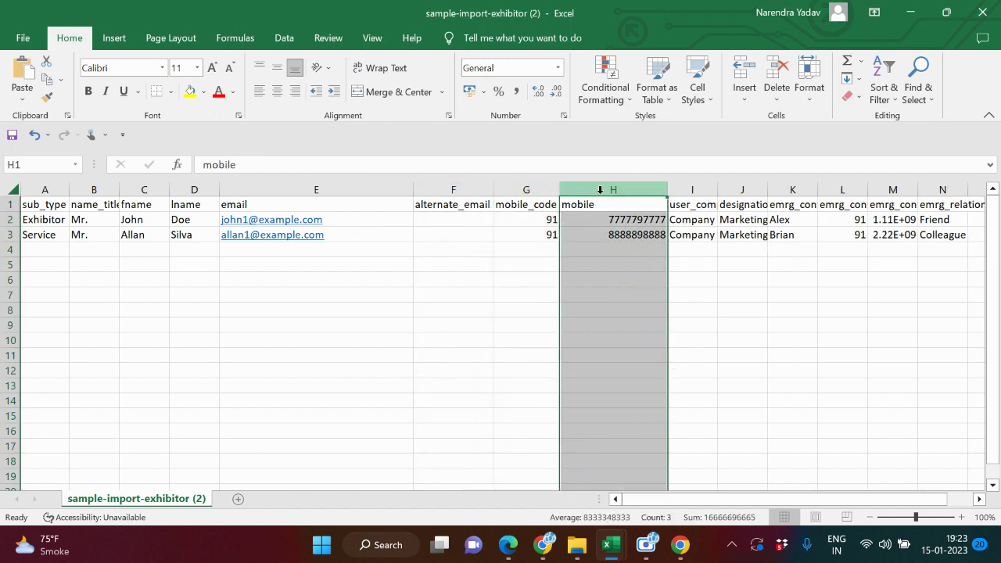
pyautogui.click(537, 194)
pyautogui.click(599, 192)
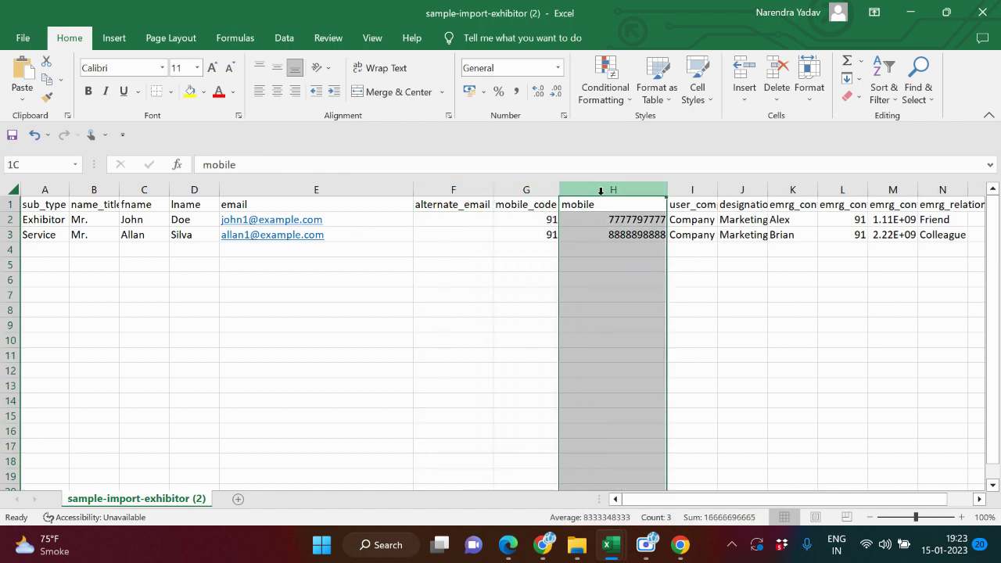
pyautogui.doubleClick(717, 191)
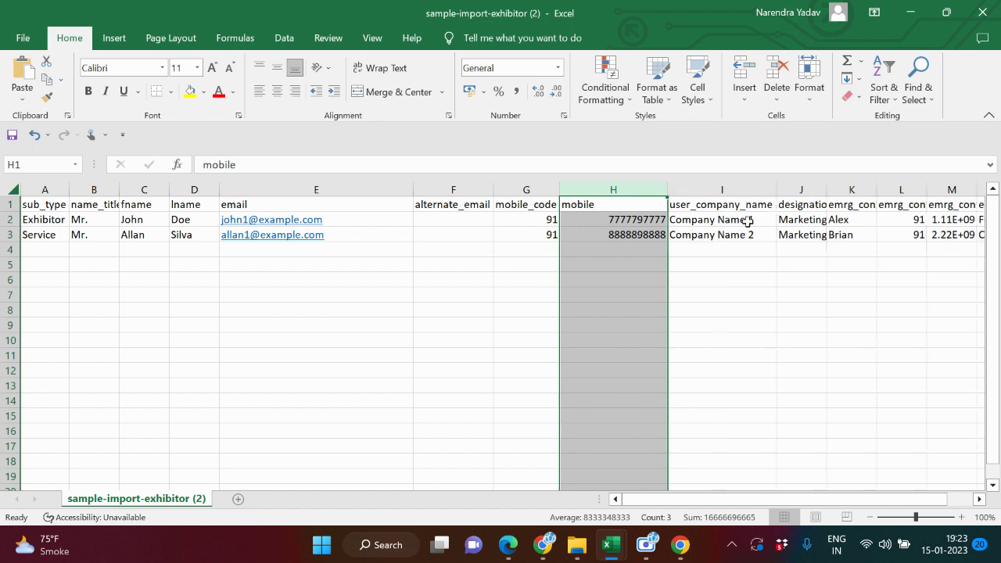
# Change the company name in I2 to Aimax and fill it down into I3.
pyautogui.click(748, 223)
pyautogui.doubleClick(768, 221)
pyautogui.moveTo(768, 221); pyautogui.dragTo(662, 222)
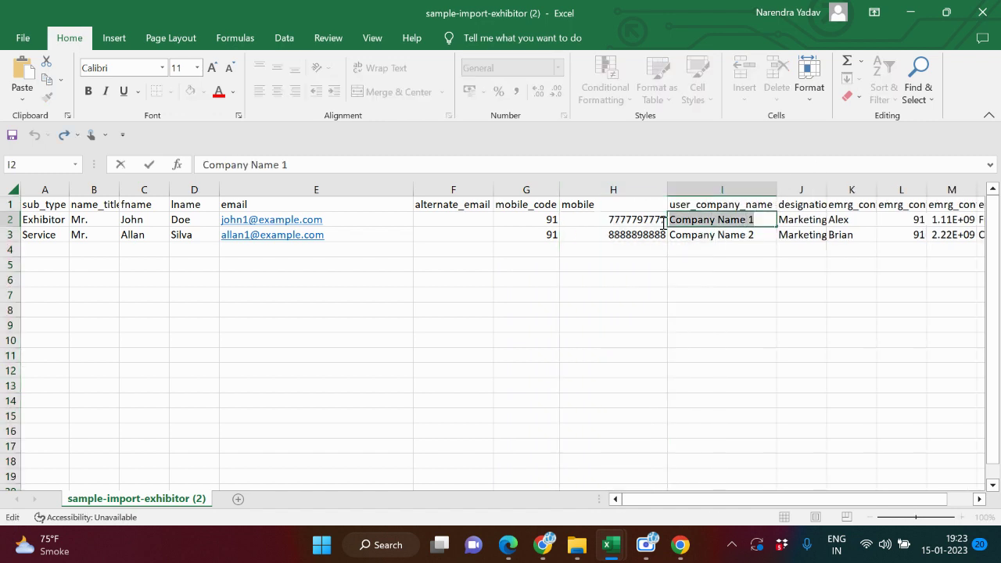
pyautogui.write('Aimax')
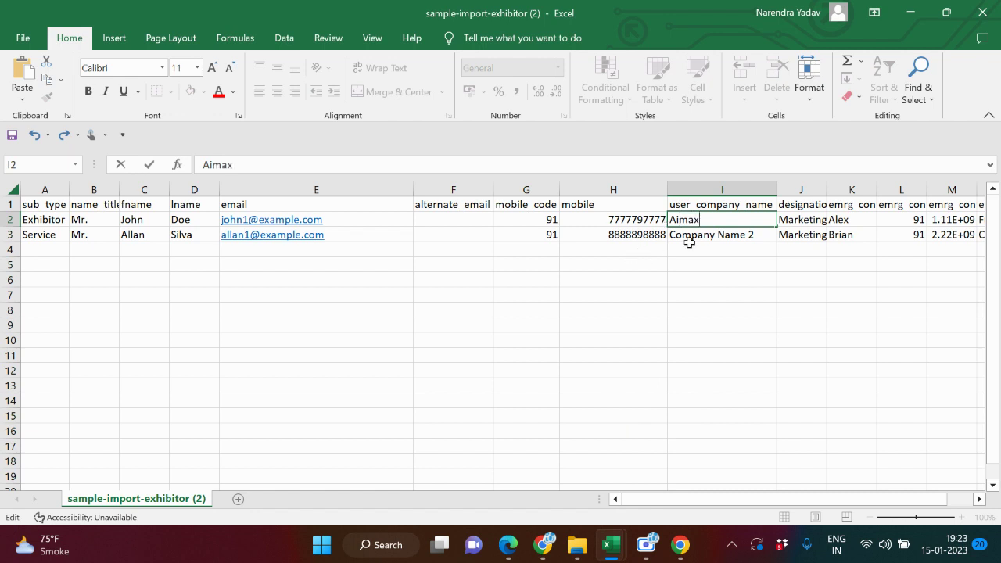
pyautogui.click(774, 227)
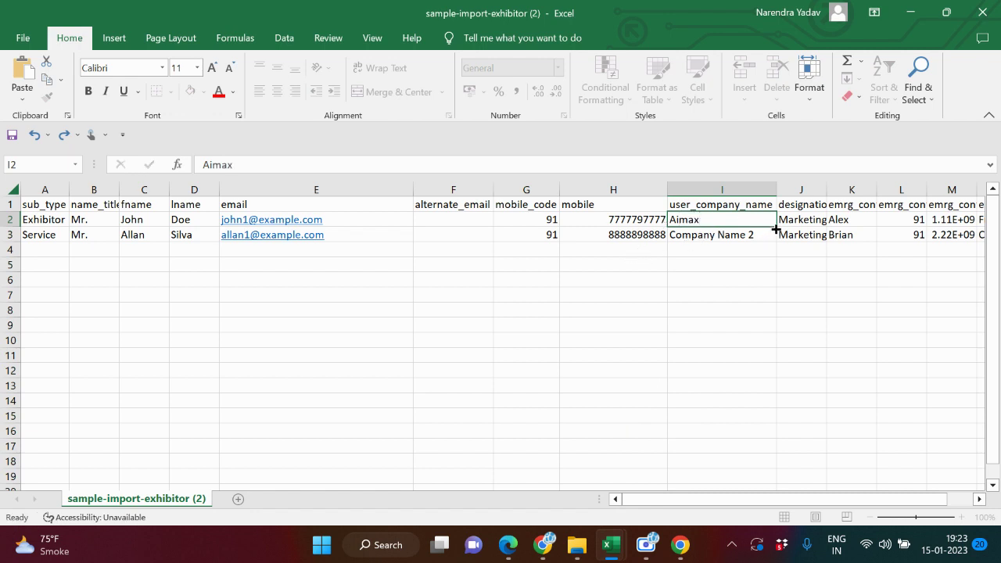
pyautogui.moveTo(776, 227); pyautogui.dragTo(776, 240)
pyautogui.click(735, 311)
pyautogui.moveTo(736, 503); pyautogui.dragTo(761, 503)
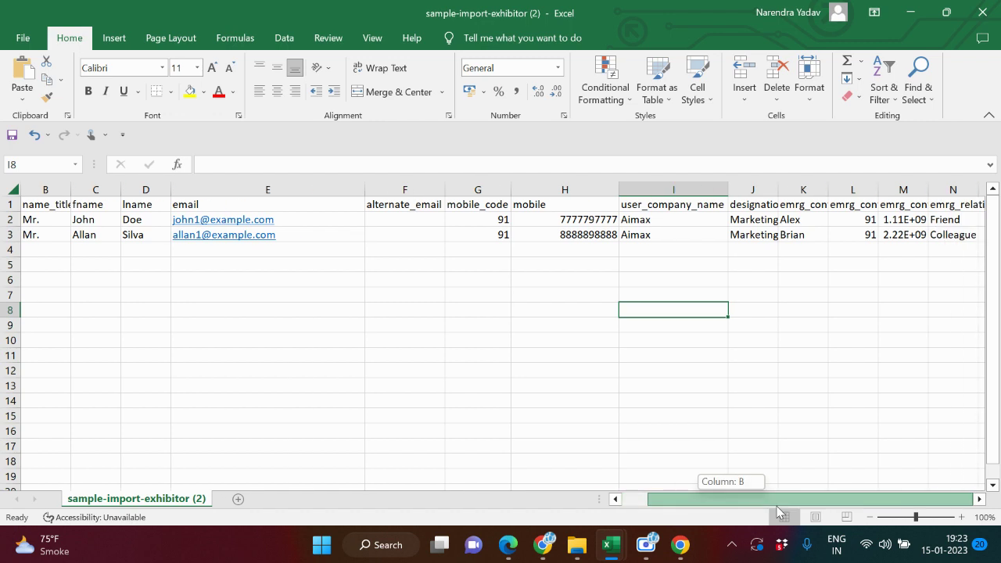
# Autofit columns J and K, clear the rows 2–3 emergency contact details, and save as CSV.
pyautogui.click(816, 236)
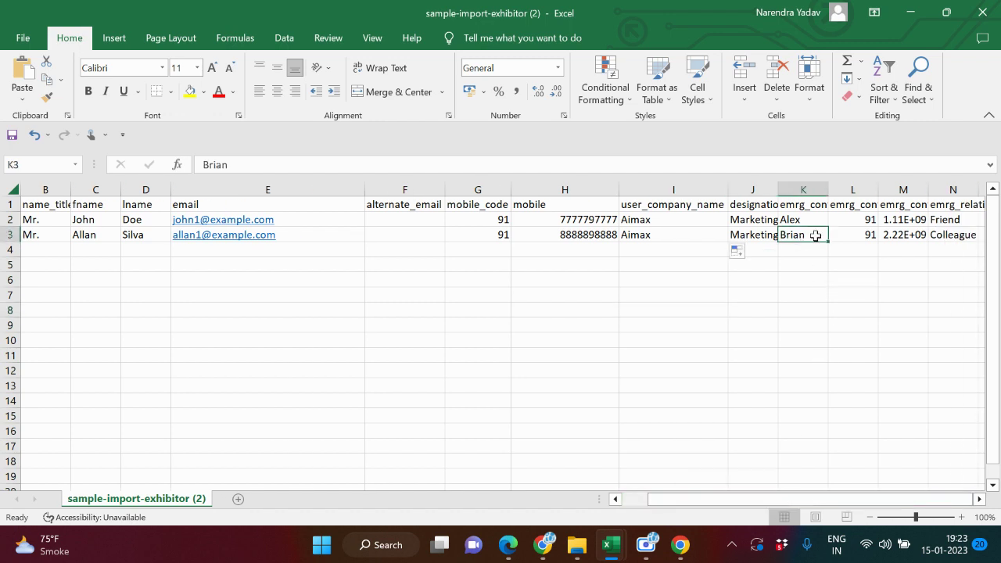
pyautogui.doubleClick(778, 195)
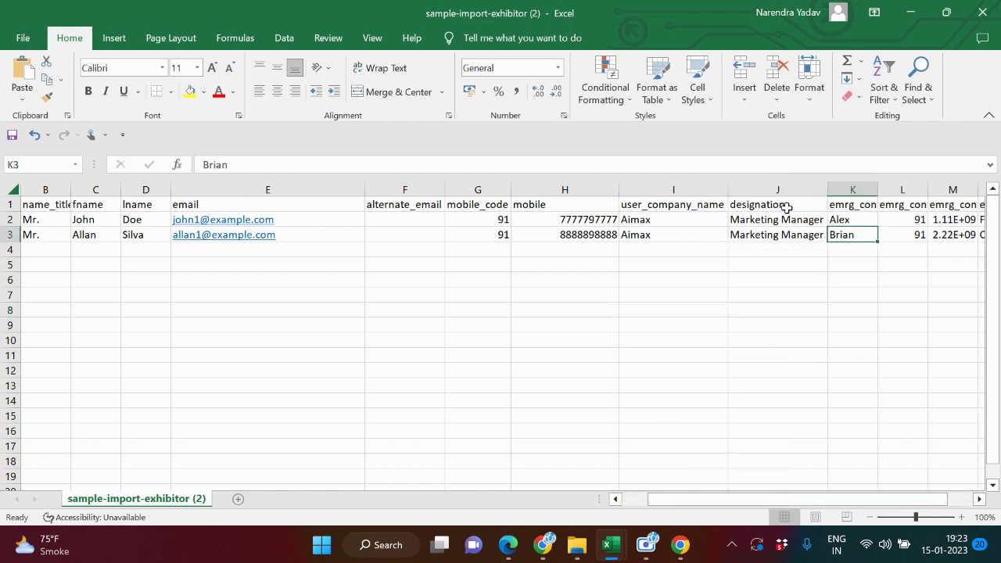
pyautogui.doubleClick(878, 188)
pyautogui.moveTo(859, 217); pyautogui.dragTo(708, 247)
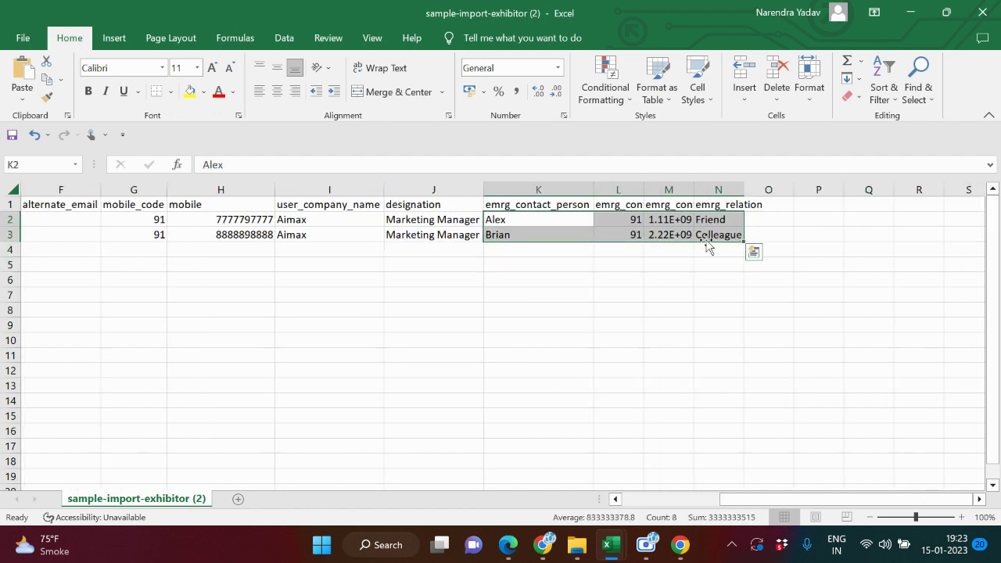
pyautogui.press('Delete')
pyautogui.click(708, 309)
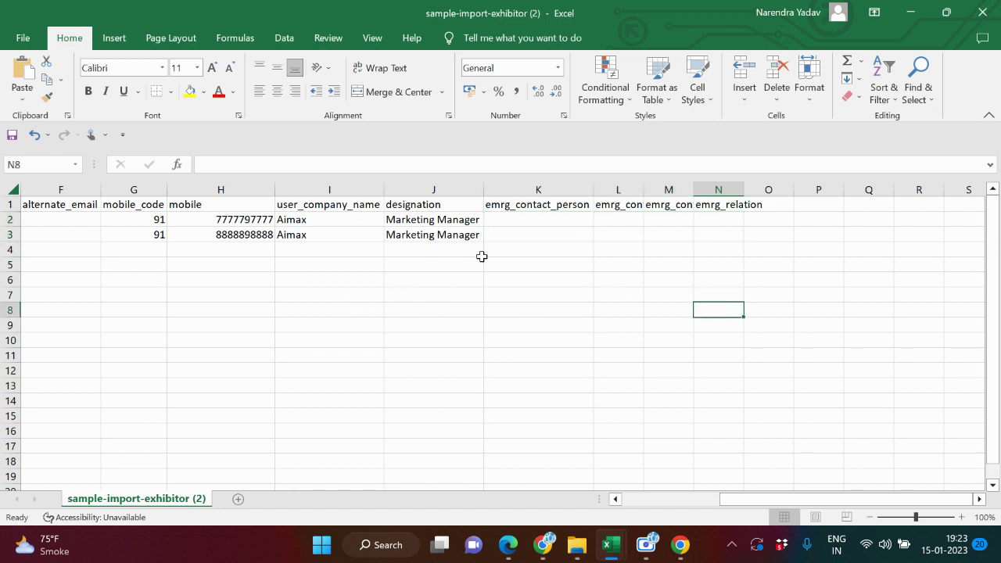
pyautogui.hotkey('ctrl', 's')
pyautogui.click(448, 315)
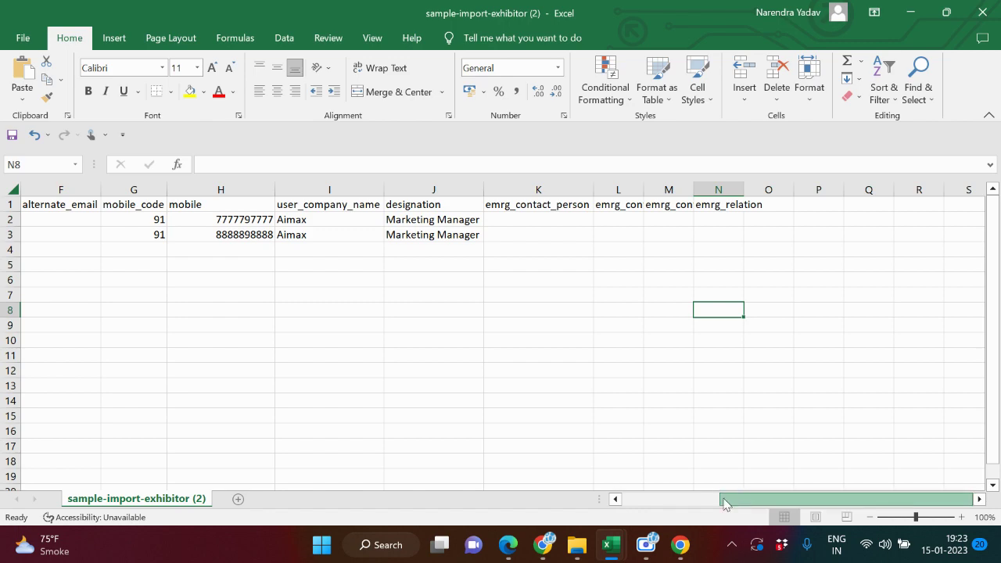
pyautogui.moveTo(724, 501); pyautogui.dragTo(599, 503)
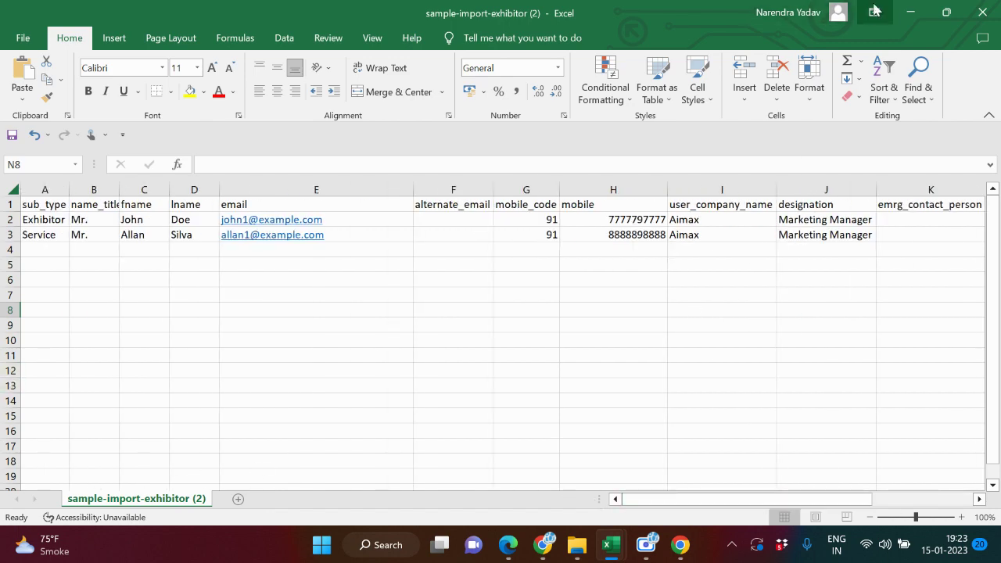
# Import sample-import-exhibitor (2).csv from Downloads as badge invites via Invite By Excel.
pyautogui.click(910, 13)
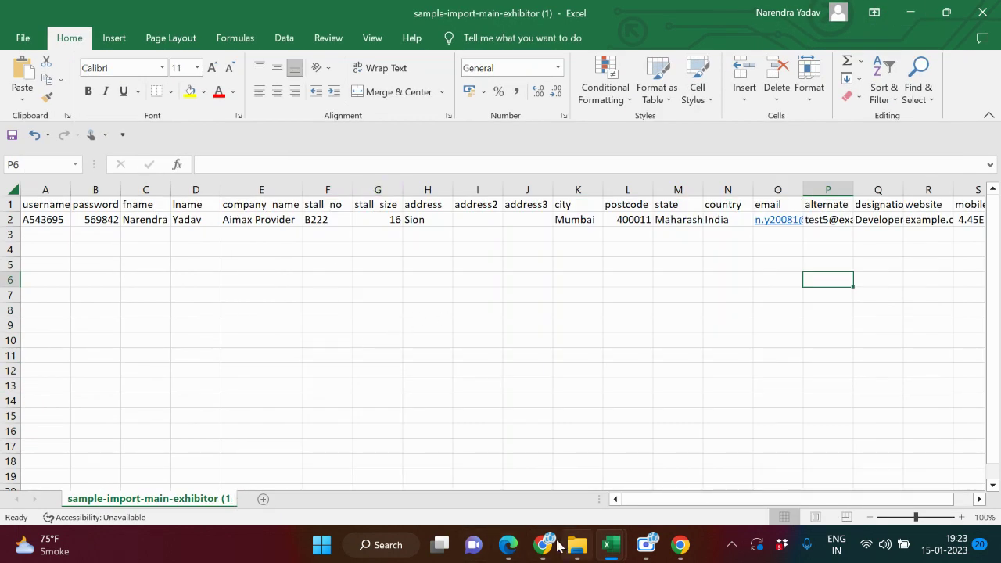
pyautogui.moveTo(543, 545)
pyautogui.click(489, 473)
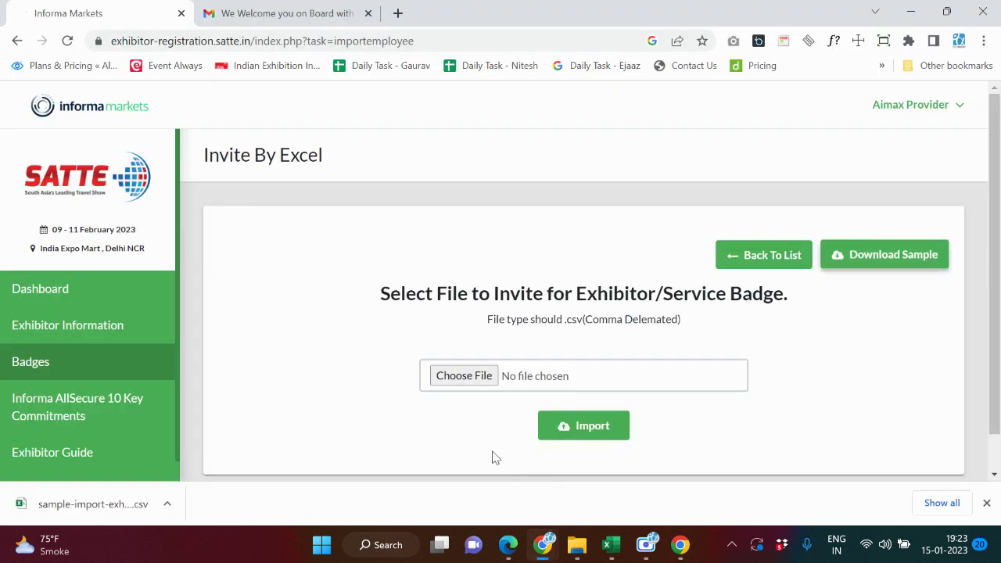
pyautogui.click(576, 432)
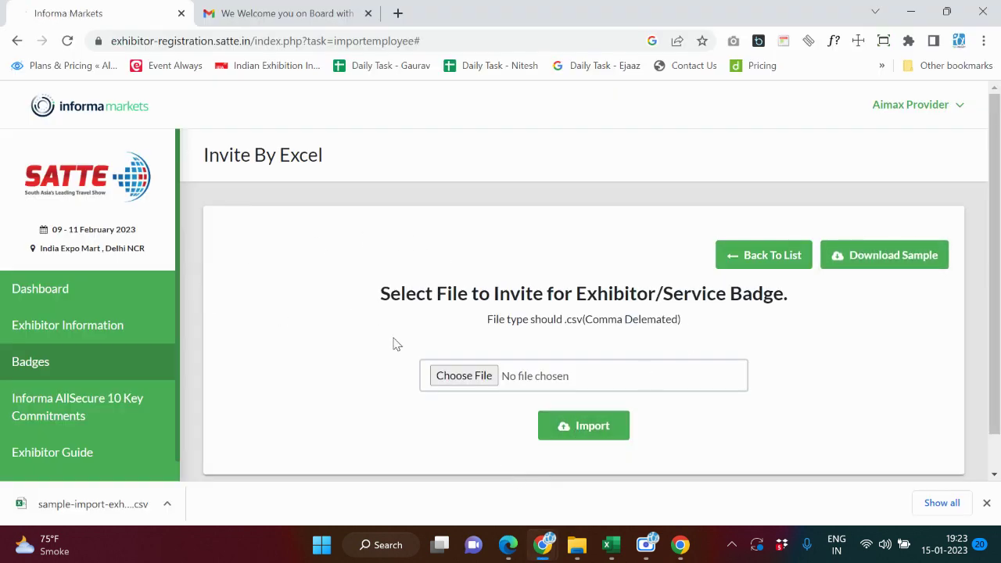
pyautogui.click(460, 377)
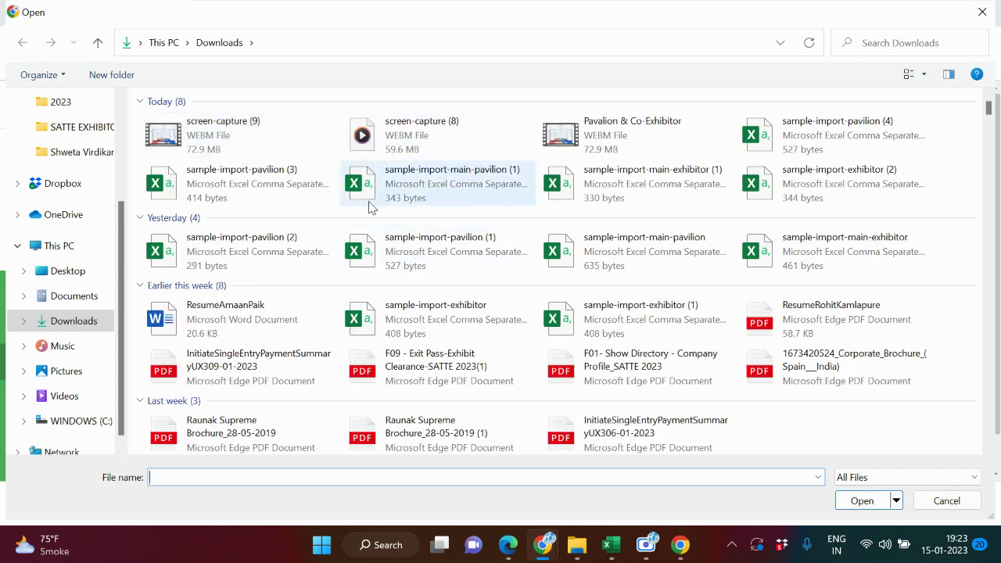
pyautogui.click(806, 195)
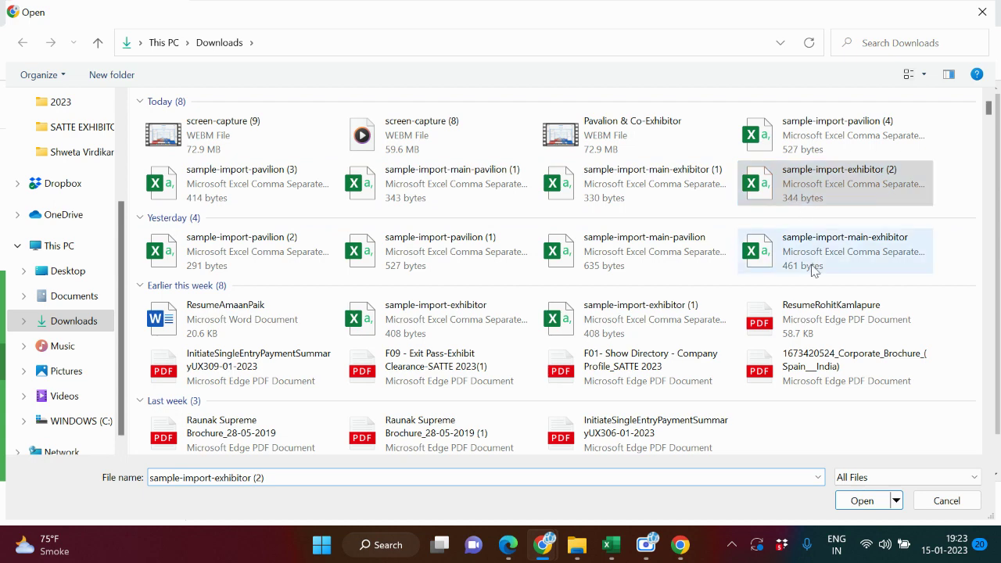
pyautogui.click(860, 500)
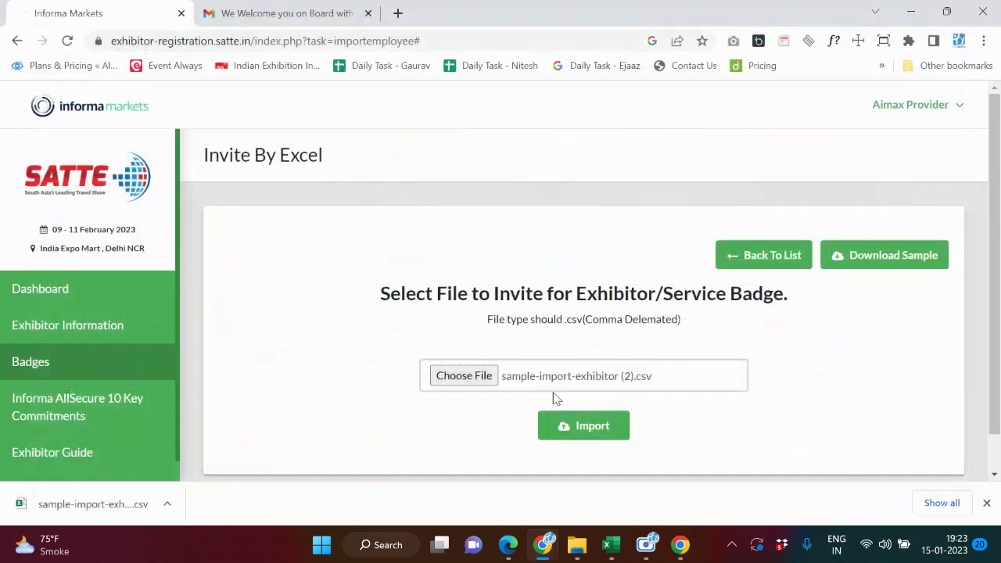
pyautogui.click(588, 432)
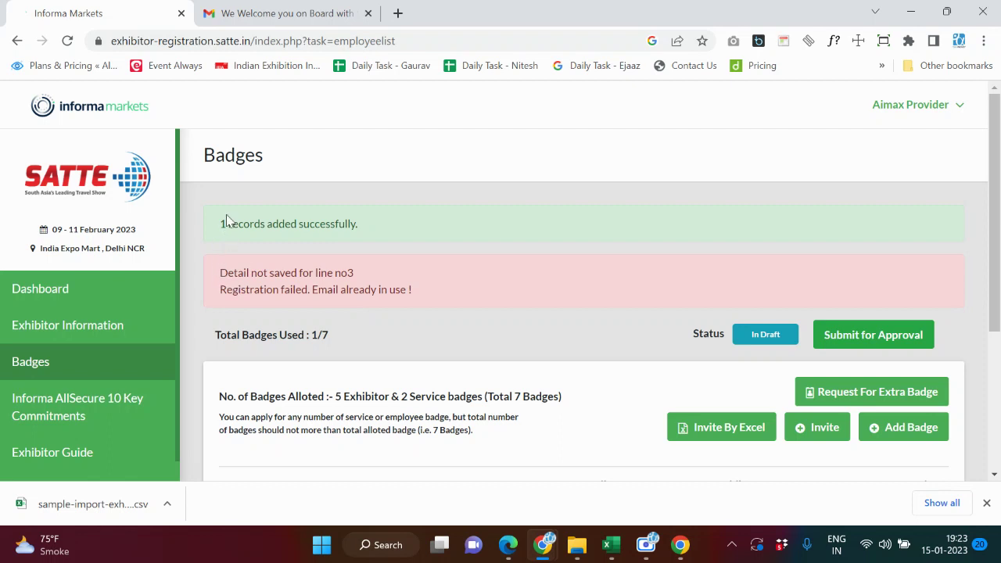
pyautogui.moveTo(219, 223); pyautogui.dragTo(353, 224)
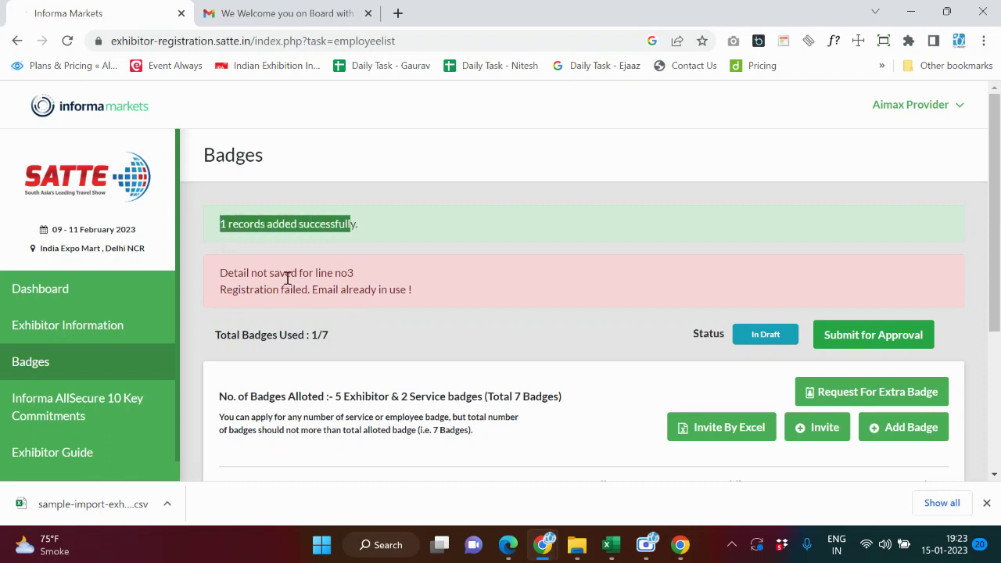
pyautogui.moveTo(227, 273); pyautogui.dragTo(358, 281)
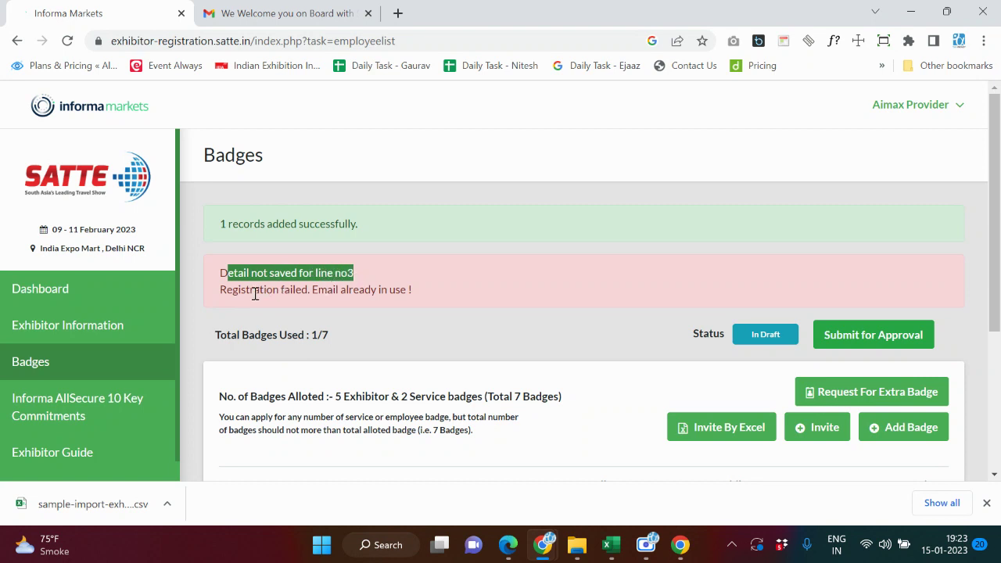
pyautogui.moveTo(221, 291); pyautogui.dragTo(405, 290)
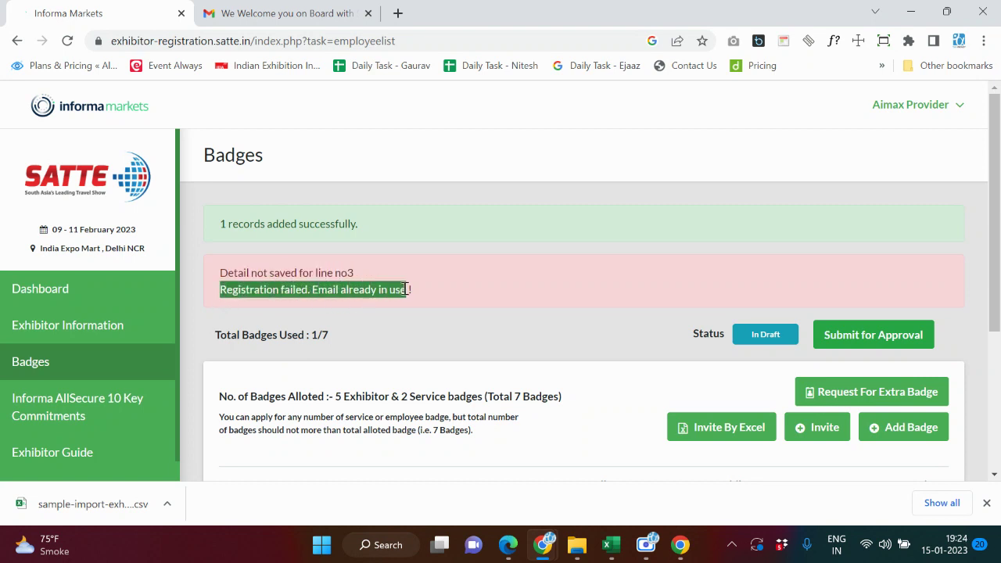
pyautogui.scroll(-3, 440, 311)
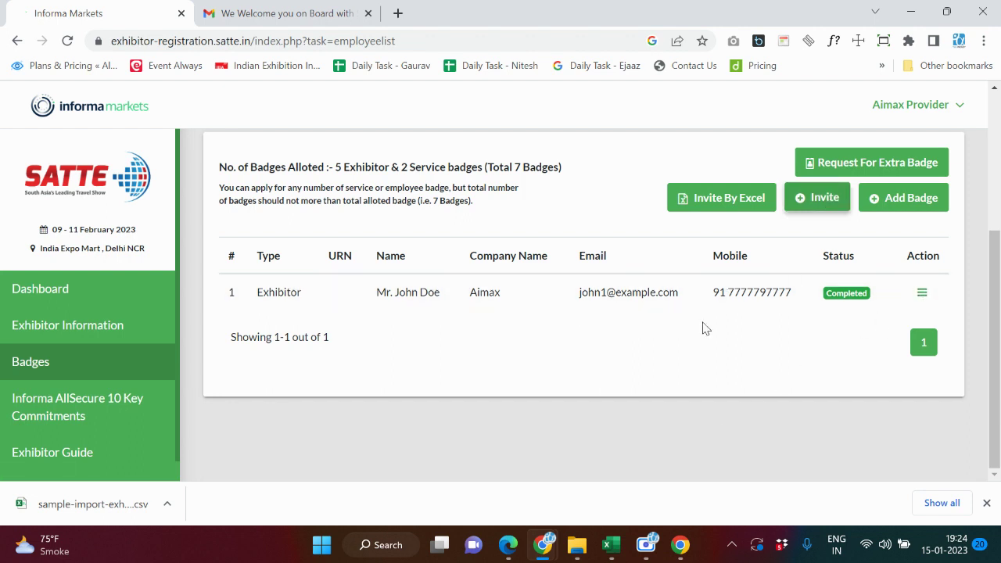
# Reopen sample-import-exhibitor (2).csv from the Downloads folder with Excel.
pyautogui.click(167, 503)
pyautogui.click(254, 447)
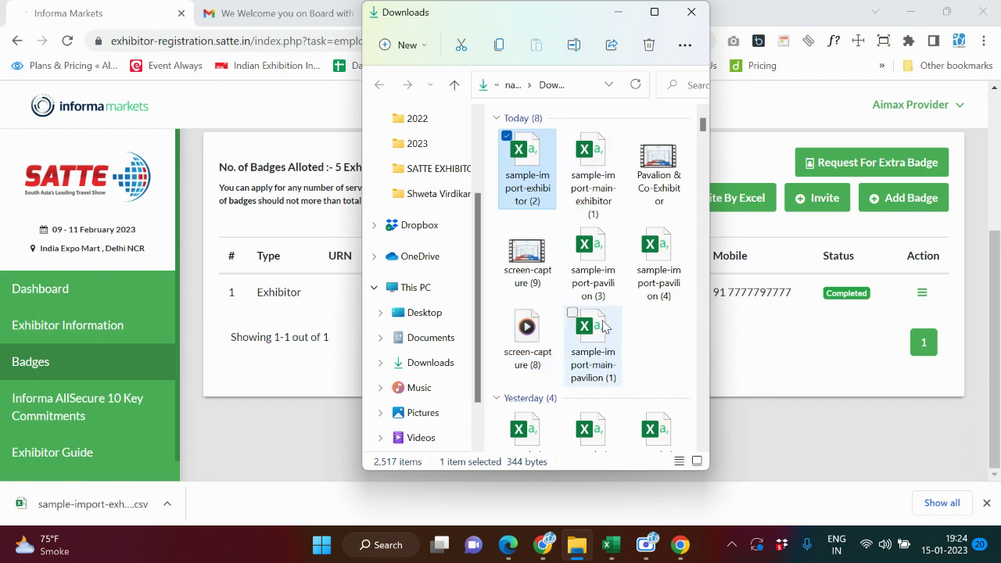
pyautogui.rightClick(541, 194)
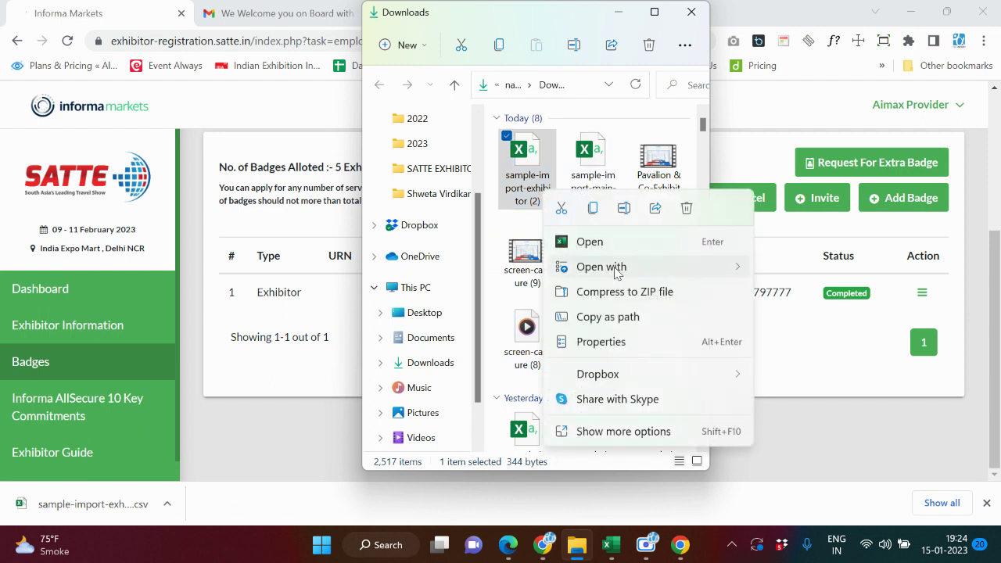
pyautogui.moveTo(618, 267)
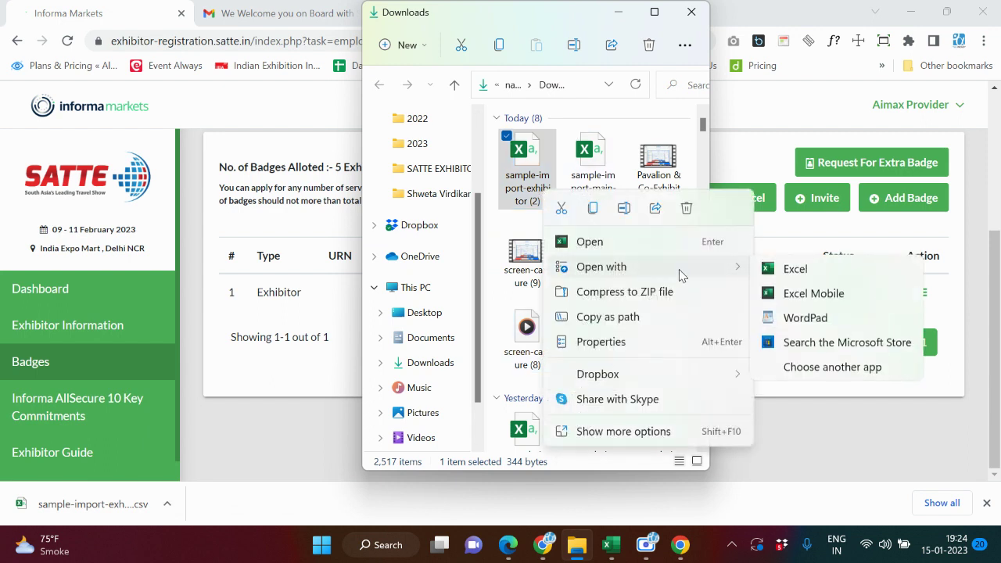
pyautogui.click(804, 273)
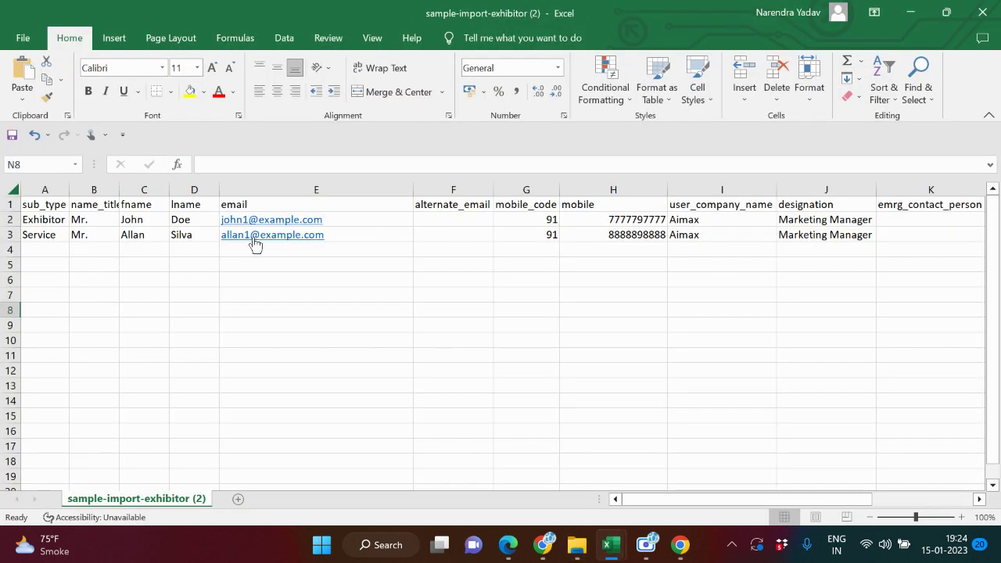
# Change the Service row's email in E3 so it ends in 2 instead of 1.
pyautogui.doubleClick(255, 243)
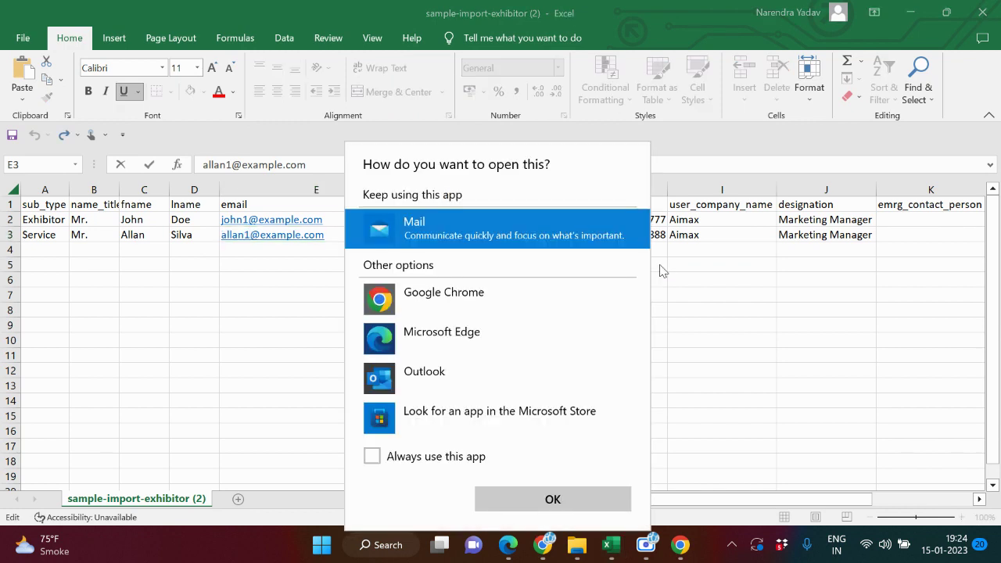
pyautogui.click(249, 237)
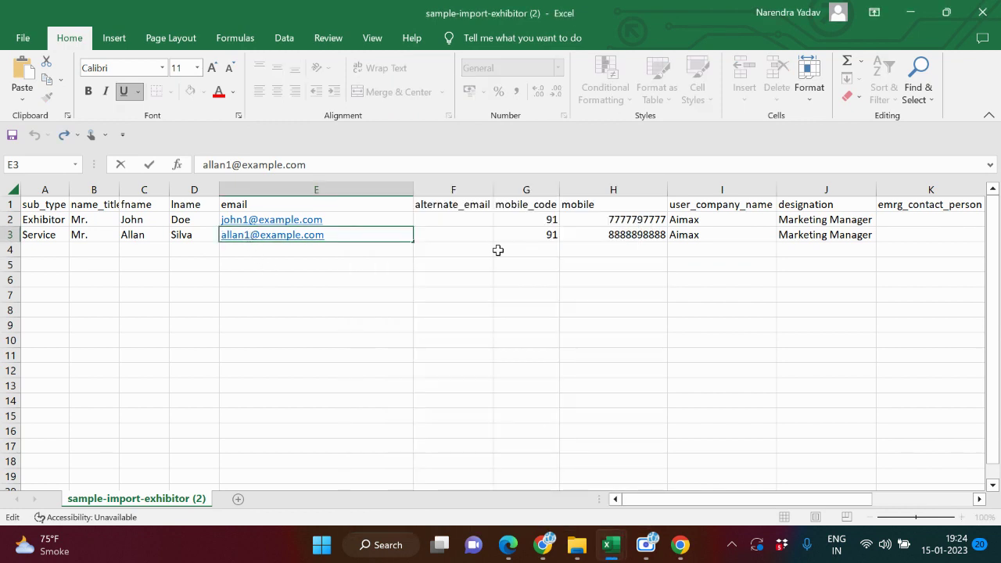
pyautogui.press('BackSpace')
pyautogui.write('2')
# Save the workbook, keeping it in CSV format.
pyautogui.hotkey('ctrl', 's')
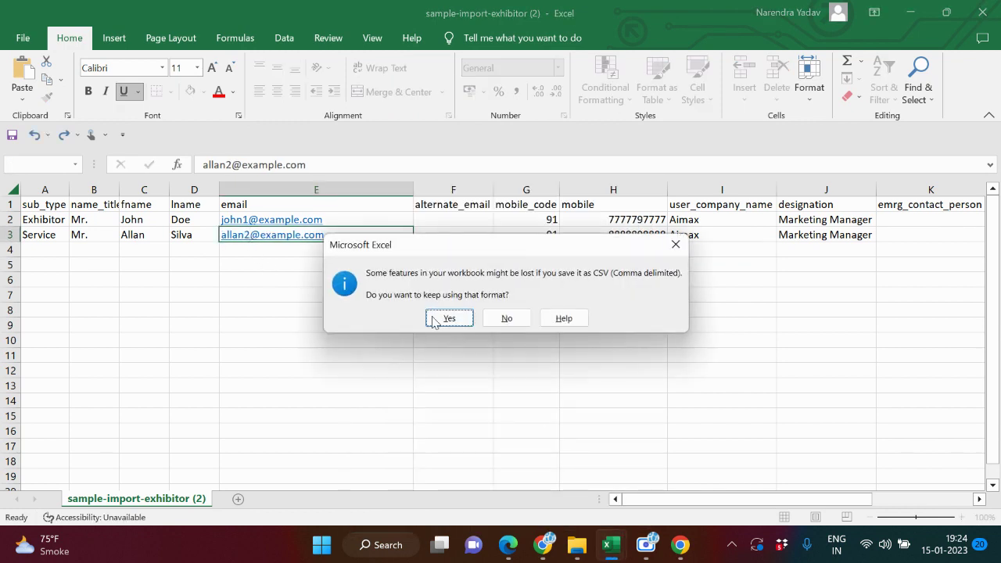
pyautogui.click(449, 319)
pyautogui.click(316, 355)
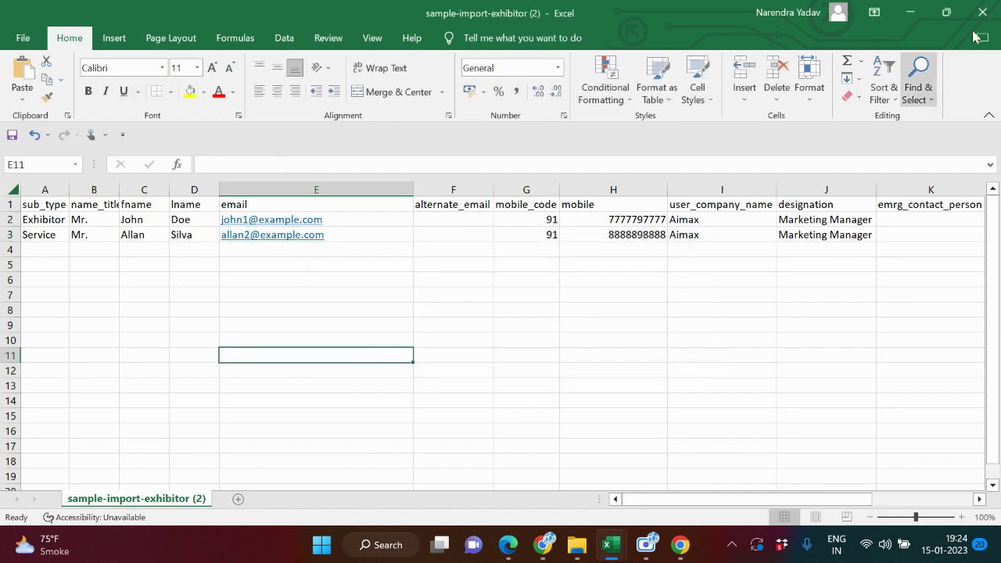
# Minimise both Excel workbooks, open Invite By Excel in the browser, then return to the Badges list.
pyautogui.click(911, 14)
pyautogui.click(911, 14)
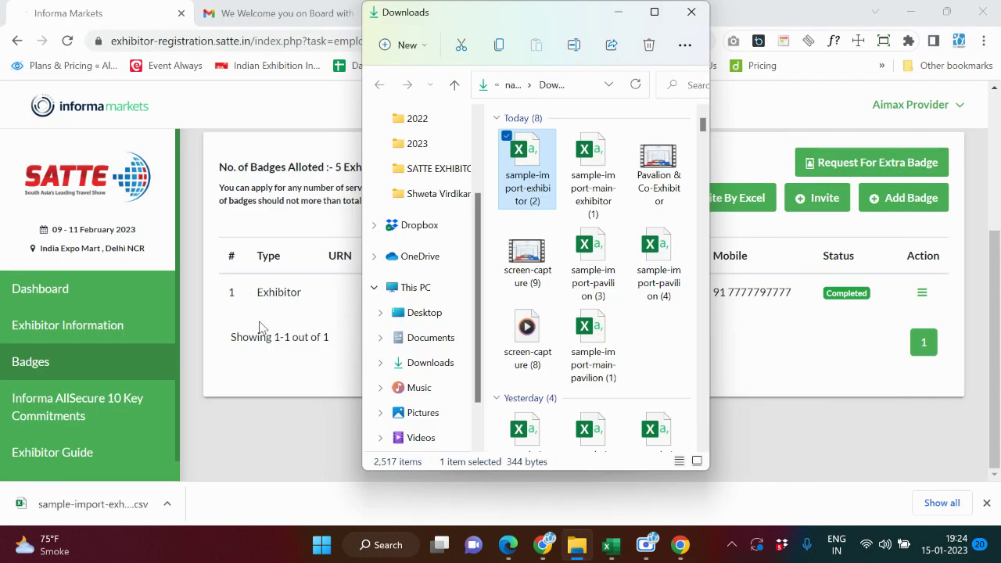
pyautogui.click(316, 360)
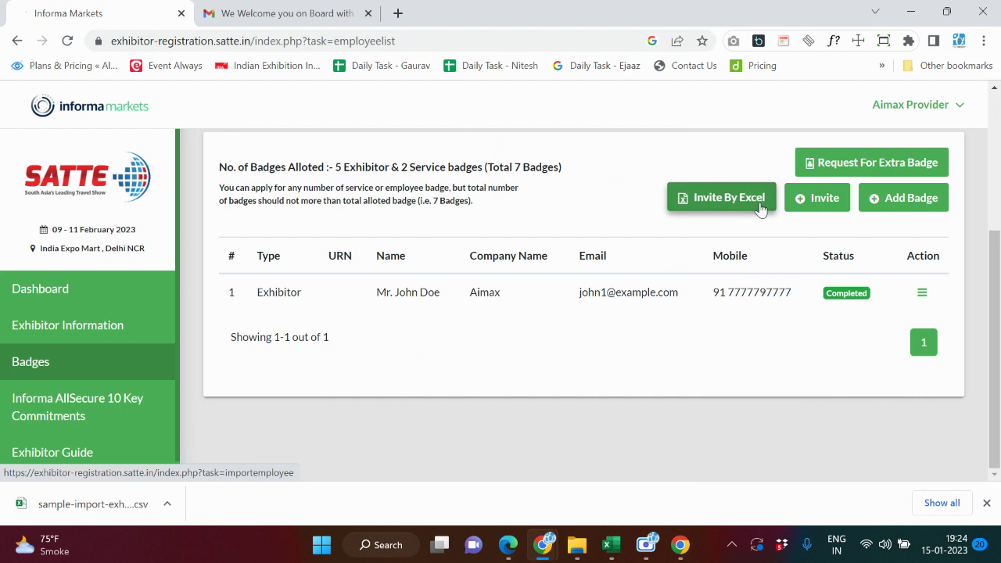
pyautogui.click(755, 210)
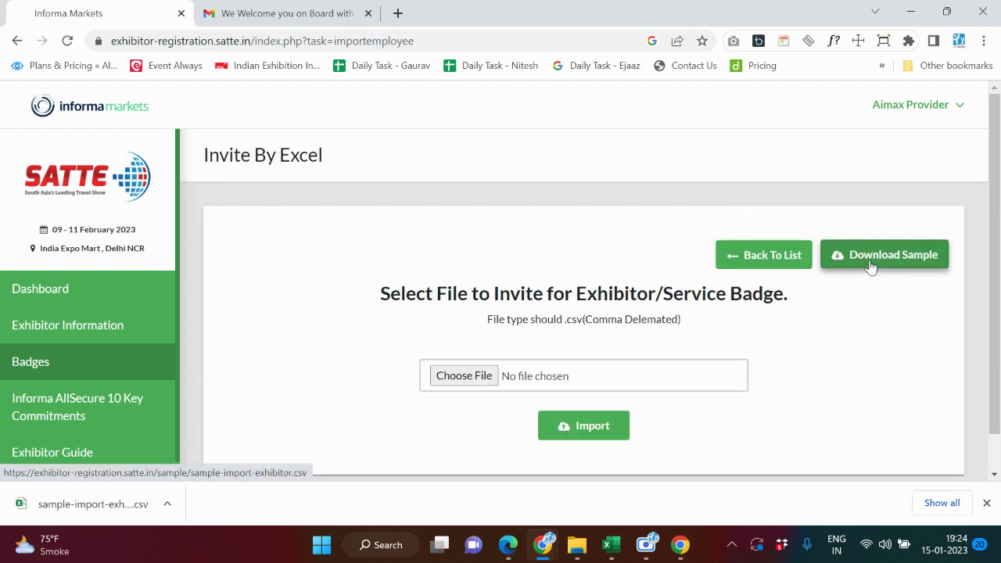
pyautogui.click(776, 266)
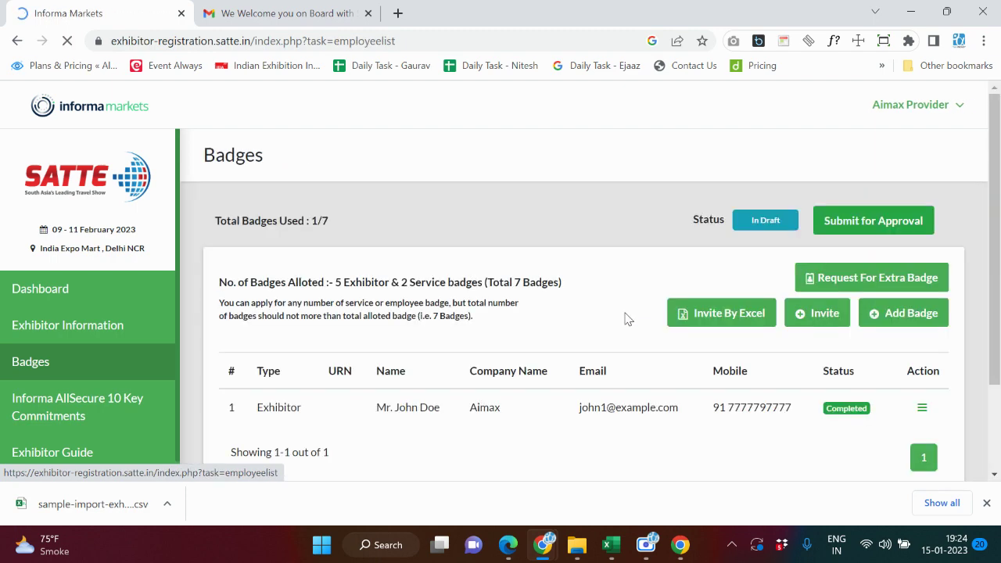
# Delete row 2, the already-imported Exhibitor entry, from the sample import sheet.
pyautogui.click(612, 545)
pyautogui.click(813, 456)
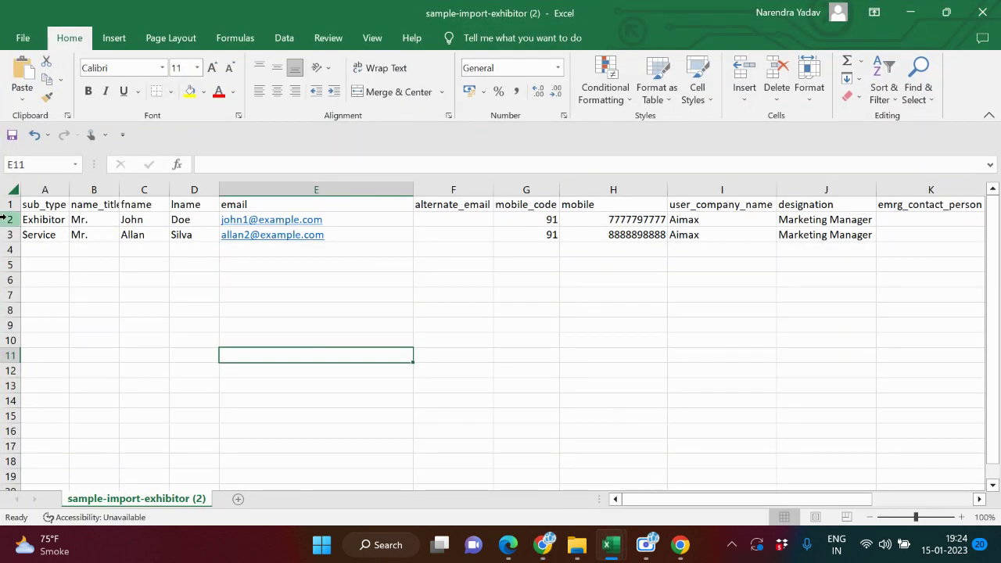
pyautogui.click(9, 227)
pyautogui.rightClick(15, 223)
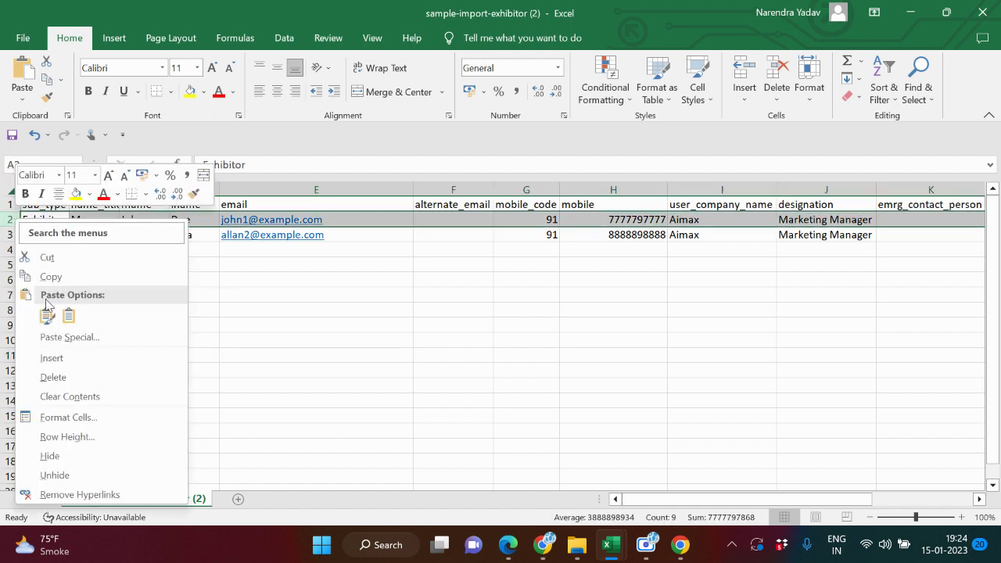
pyautogui.click(63, 378)
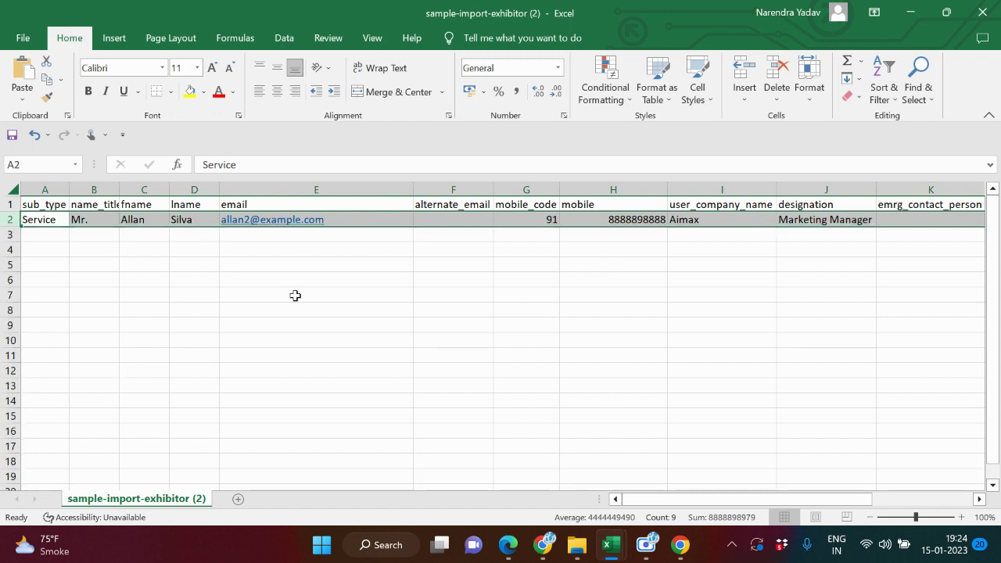
pyautogui.click(352, 270)
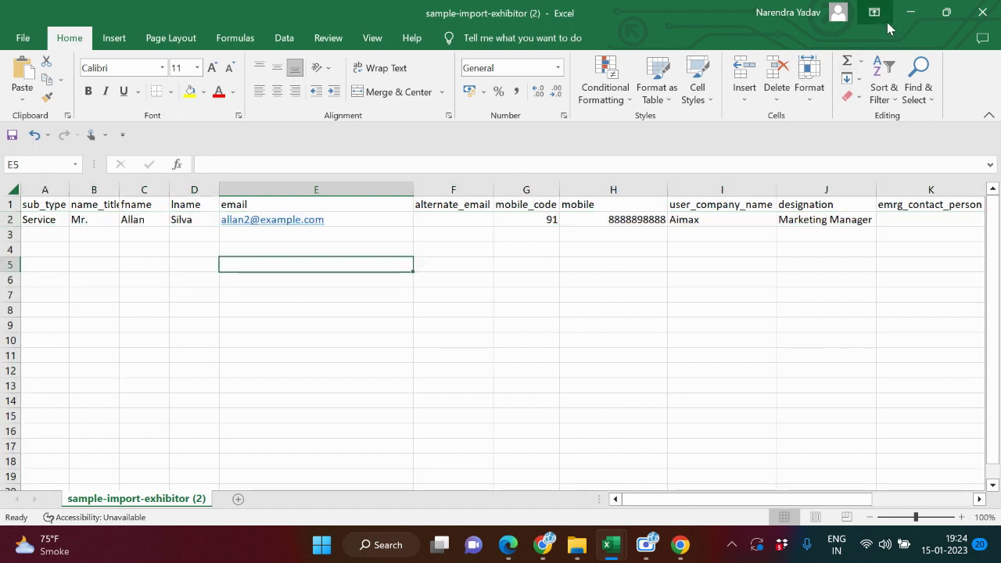
# Save the sheet as CSV and minimise Excel.
pyautogui.hotkey('ctrl', 's')
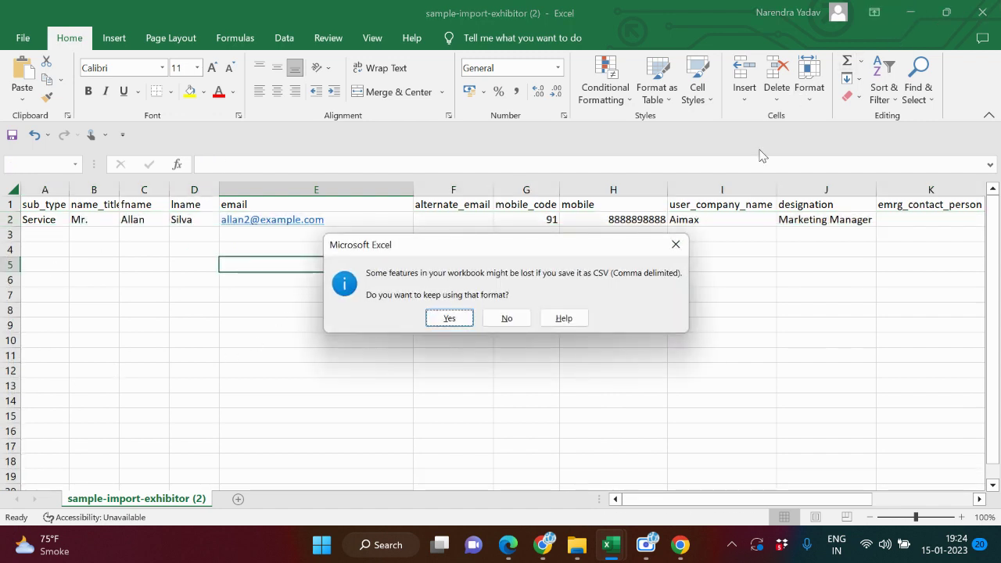
pyautogui.click(449, 317)
pyautogui.click(910, 12)
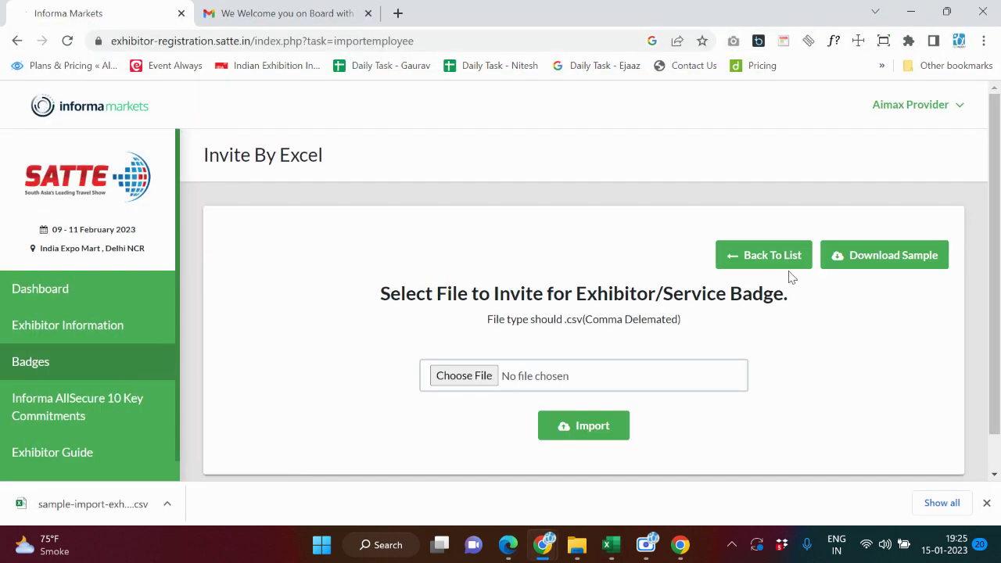
# Import sample-import-exhibitor (2) from Downloads, adding the Service badge for 2/7 badges used.
pyautogui.click(454, 374)
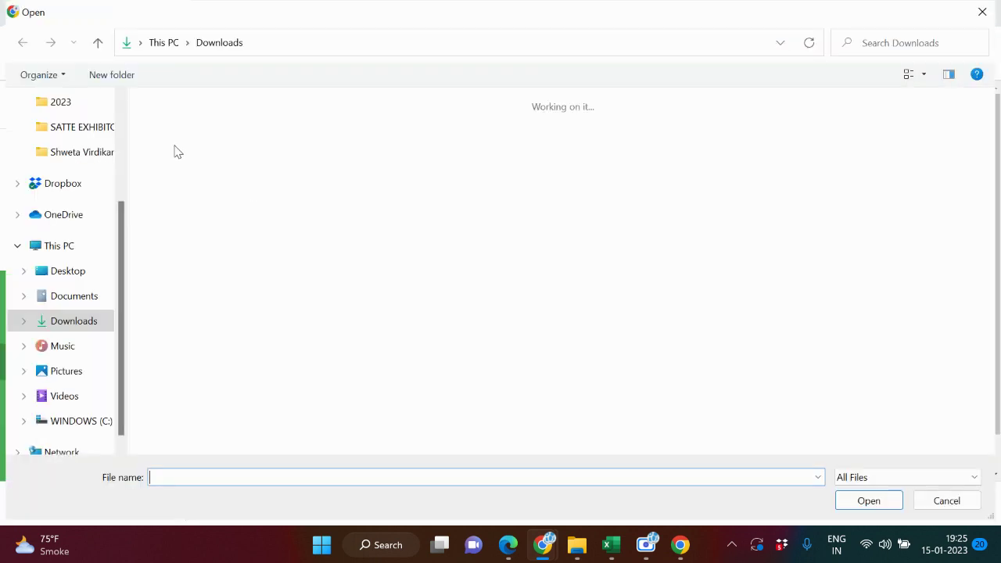
pyautogui.click(786, 196)
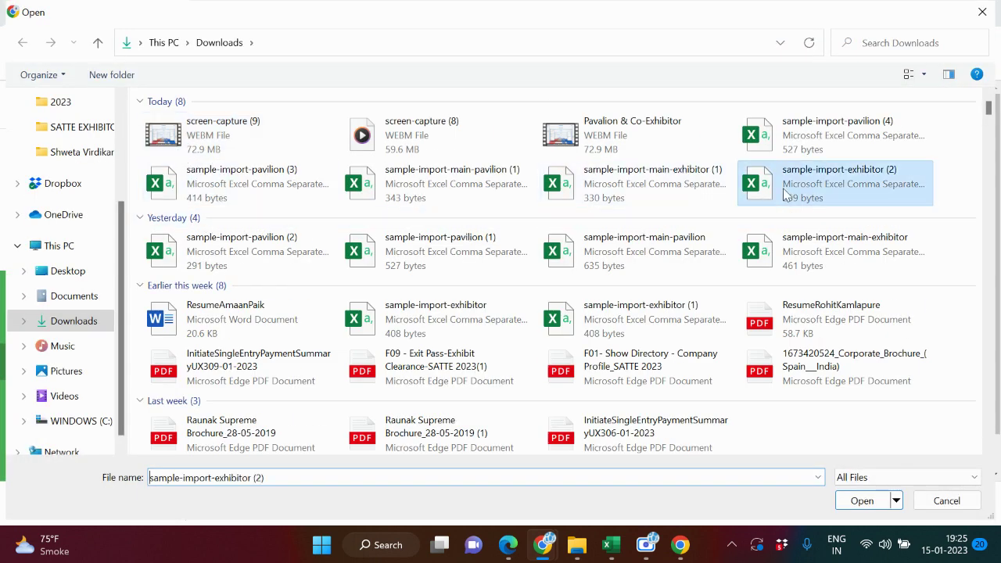
pyautogui.click(862, 501)
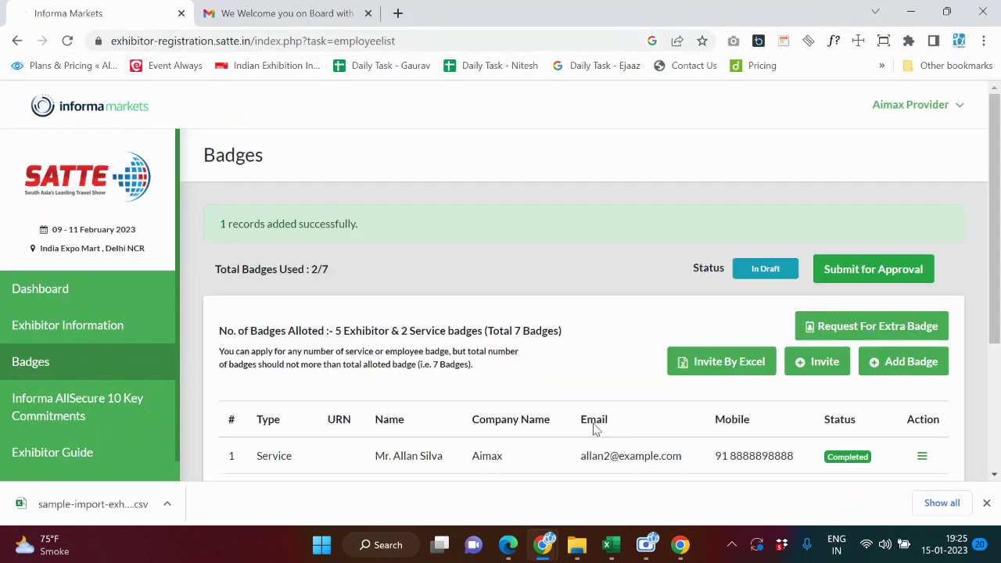
pyautogui.scroll(-2, 233, 331)
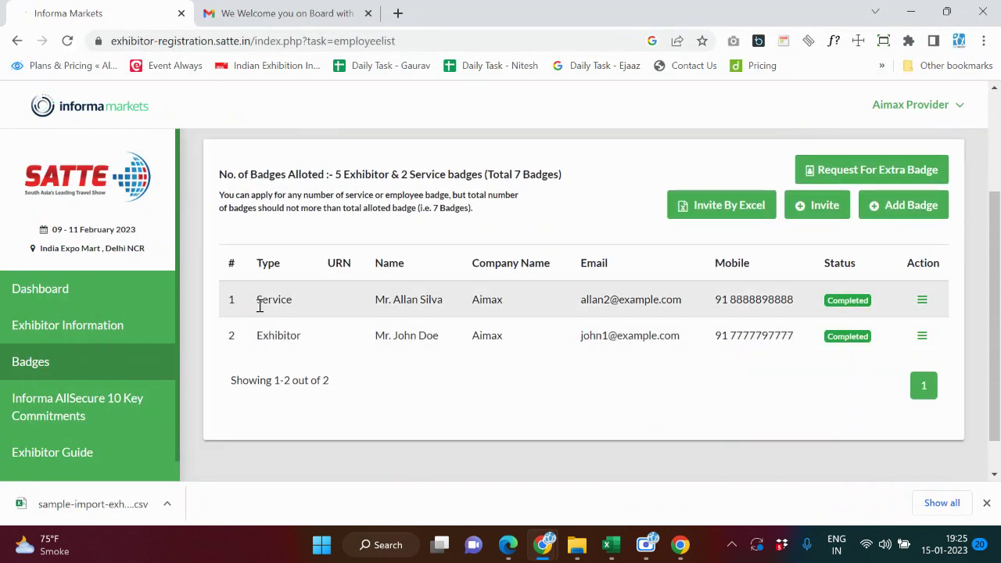
pyautogui.moveTo(250, 302); pyautogui.dragTo(312, 320)
# Submit both badges for approval and confirm, moving their status from In Draft to In Review.
pyautogui.click(301, 333)
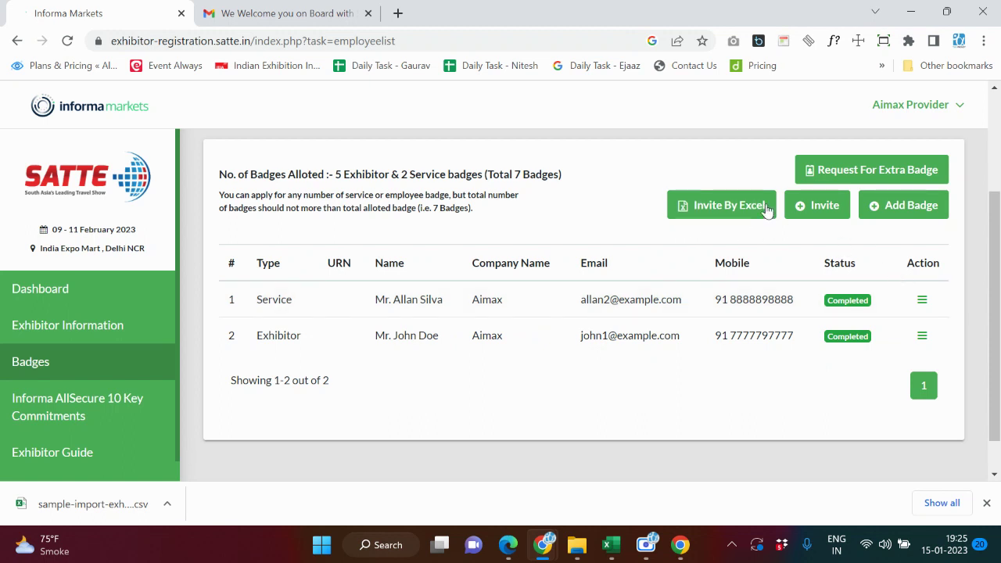
pyautogui.scroll(1, 790, 250)
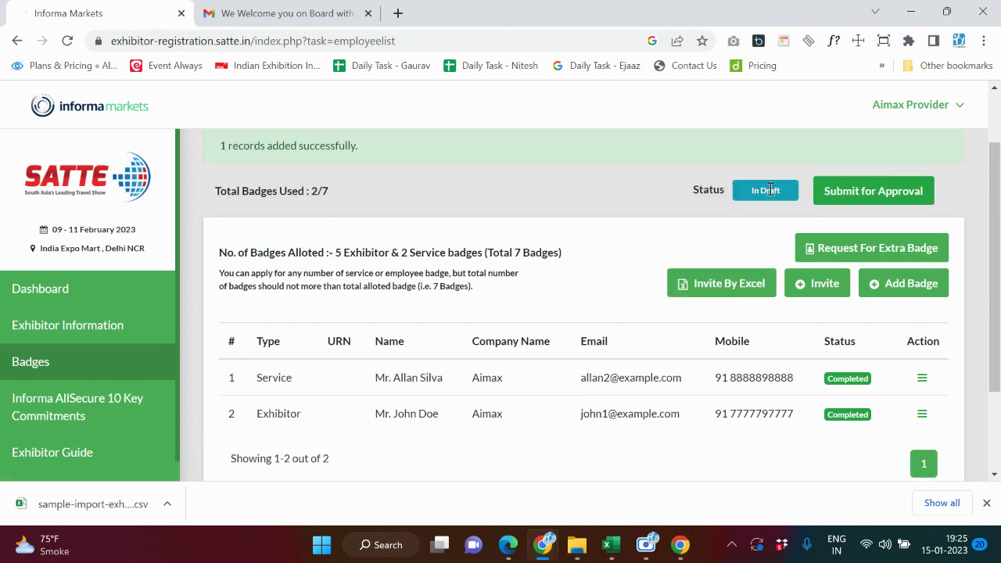
pyautogui.moveTo(710, 189); pyautogui.dragTo(777, 193)
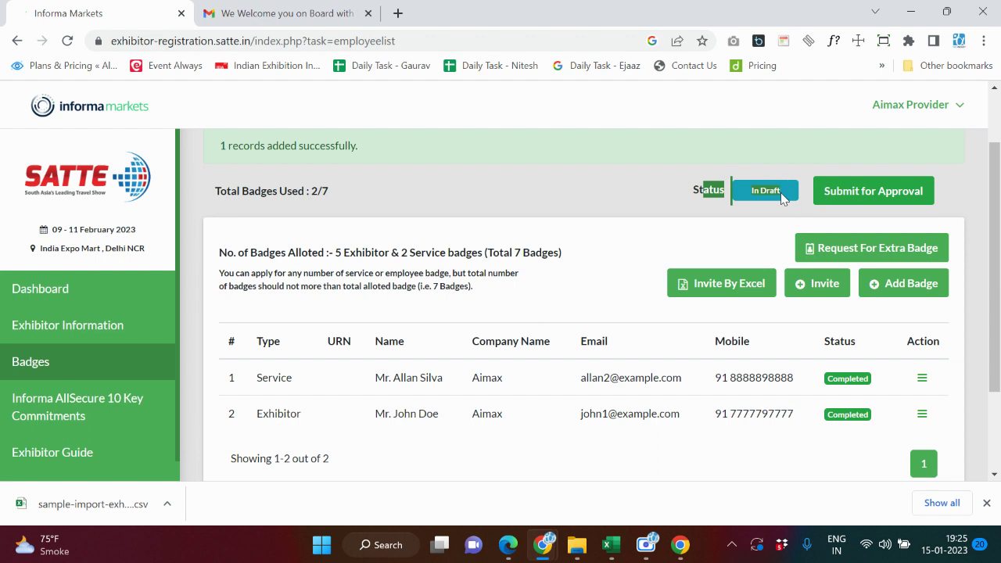
pyautogui.click(742, 221)
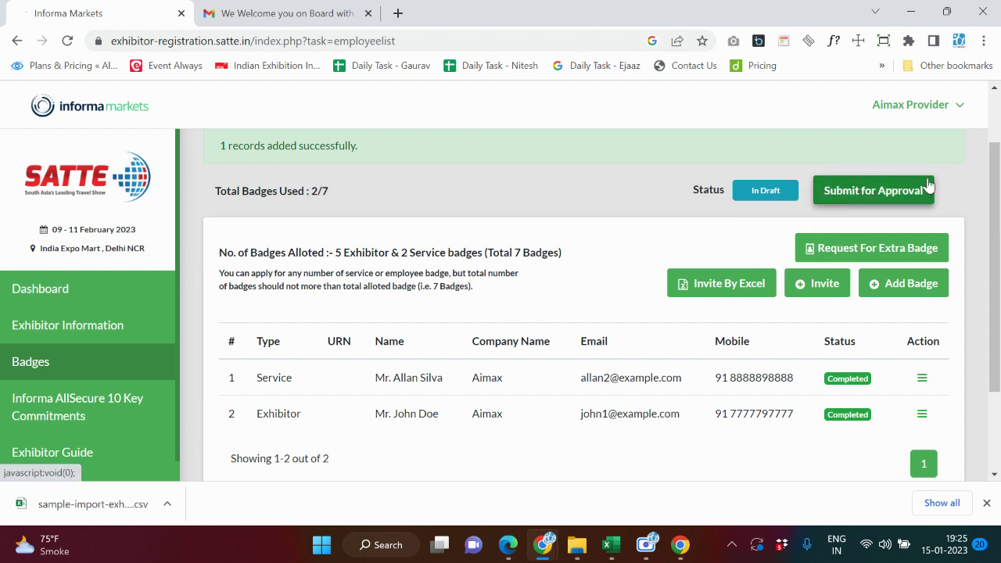
pyautogui.click(844, 194)
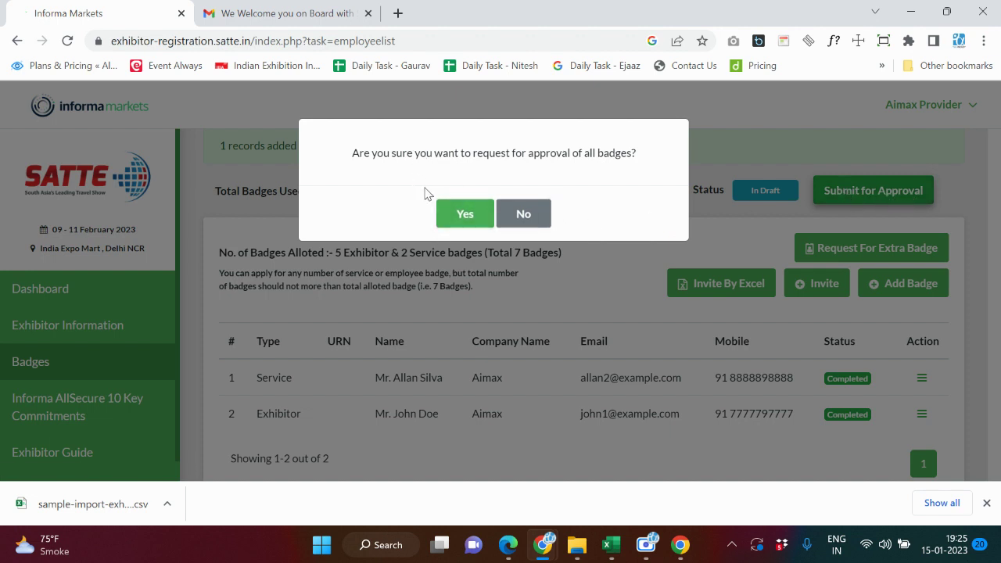
pyautogui.click(466, 222)
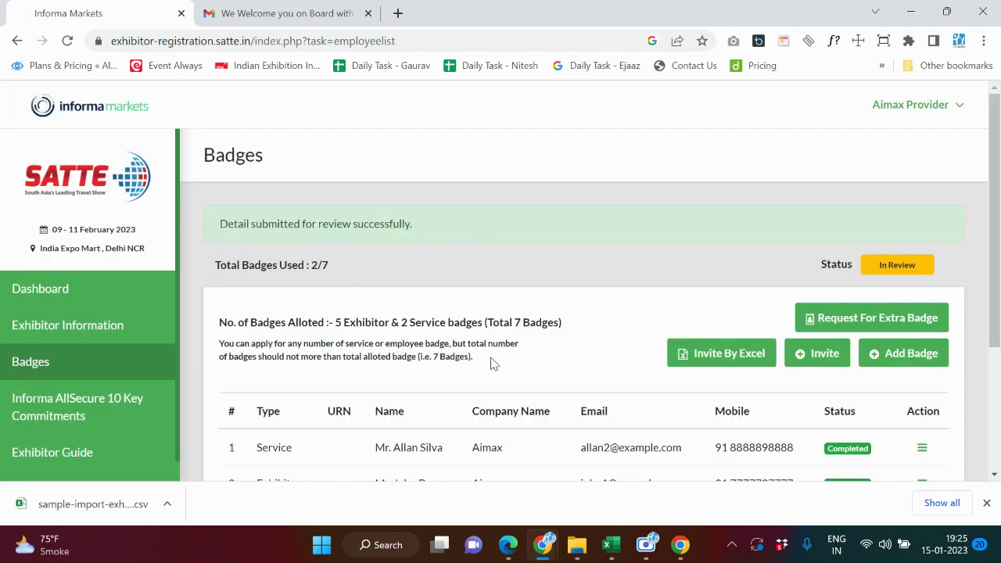
pyautogui.scroll(-2, 621, 313)
pyautogui.scroll(2, 882, 206)
pyautogui.moveTo(870, 265); pyautogui.dragTo(926, 278)
pyautogui.scroll(-1, 897, 298)
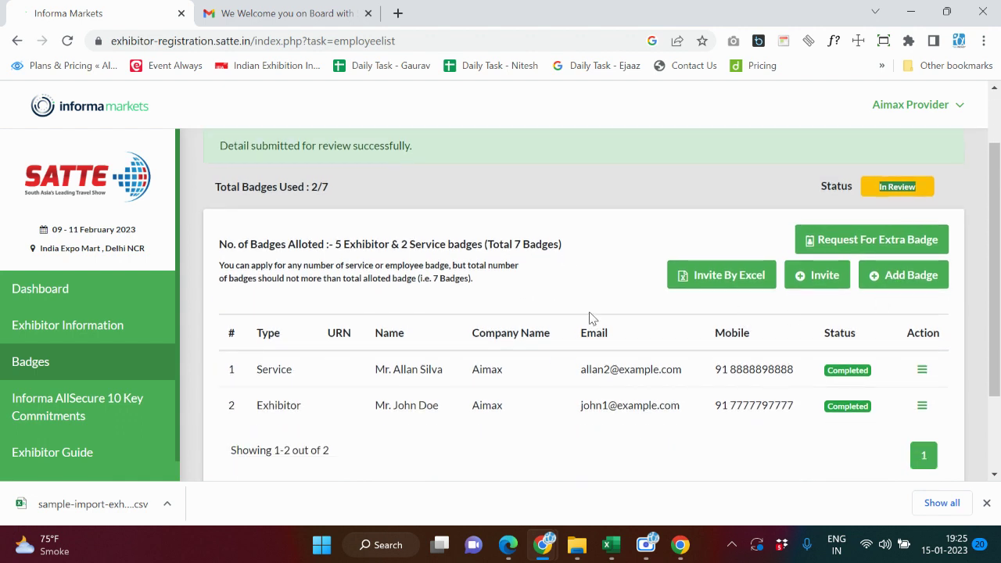
pyautogui.scroll(1, 628, 288)
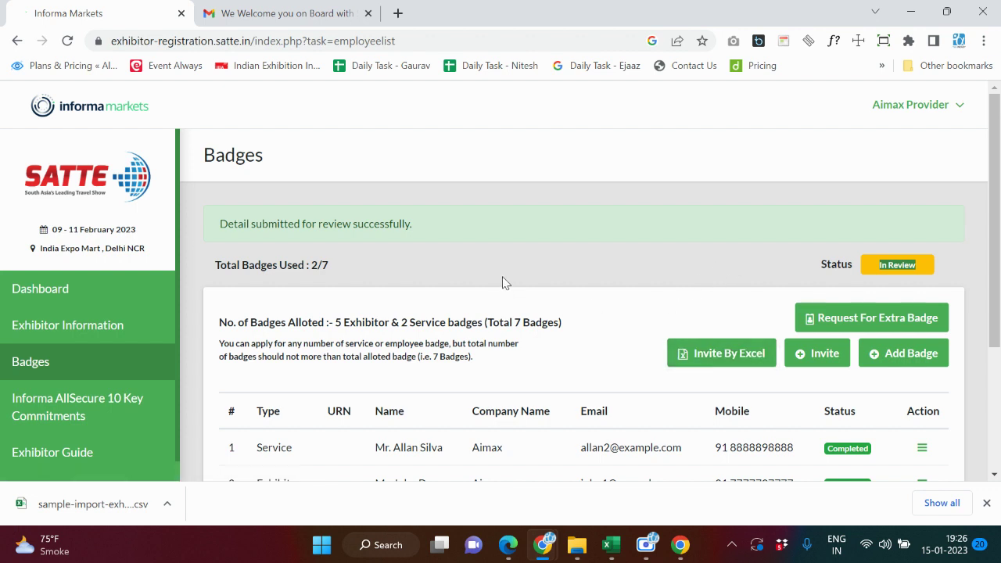
pyautogui.scroll(-2, 503, 286)
pyautogui.scroll(2, 504, 289)
pyautogui.scroll(-2, 353, 324)
pyautogui.scroll(2, 354, 324)
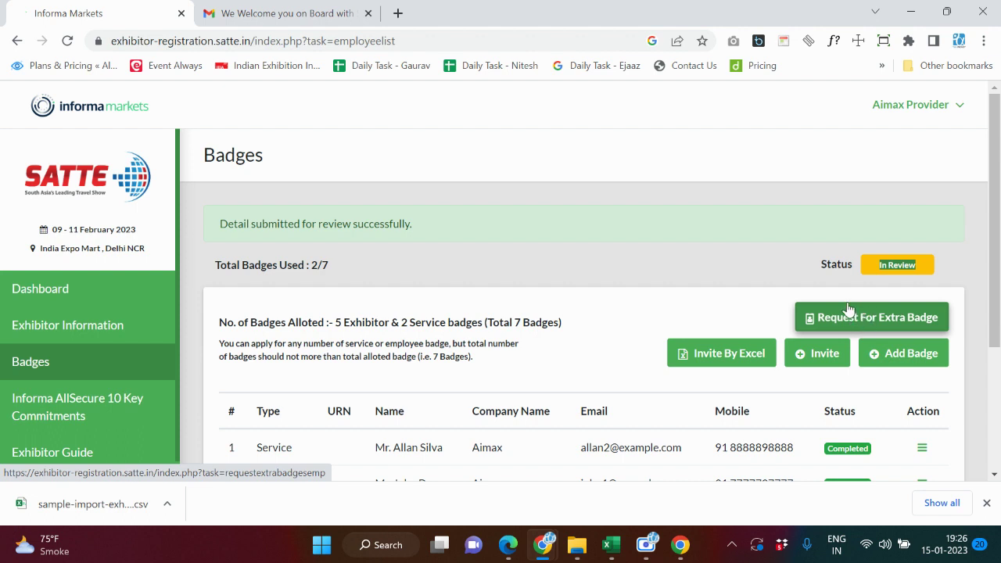
# Request 2 extra Exhibitor badges and 3 extra Service badges via Request For Extra Badge.
pyautogui.click(876, 321)
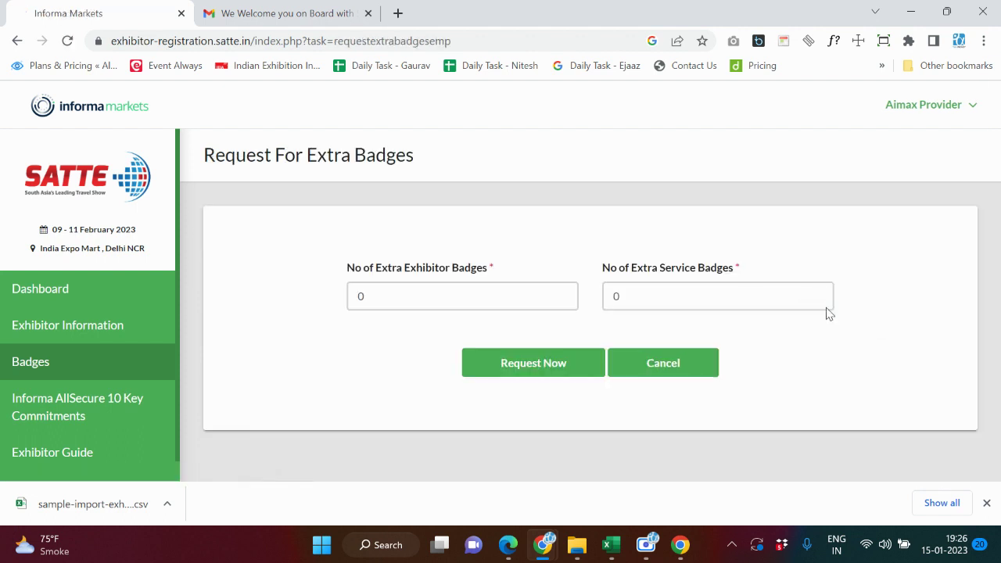
pyautogui.click(463, 296)
pyautogui.moveTo(464, 296); pyautogui.dragTo(287, 328)
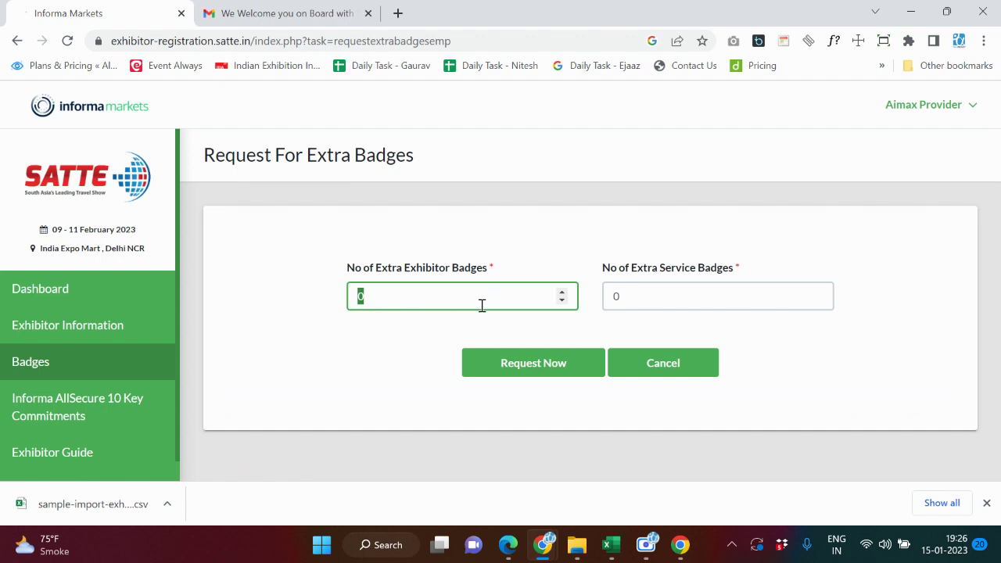
pyautogui.write('2')
pyautogui.press('Tab')
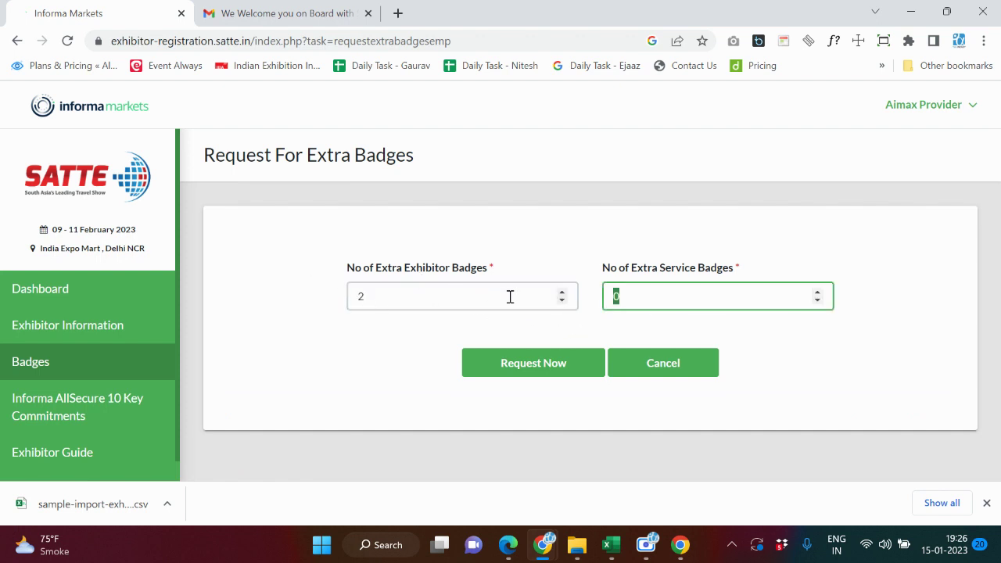
pyautogui.write('3')
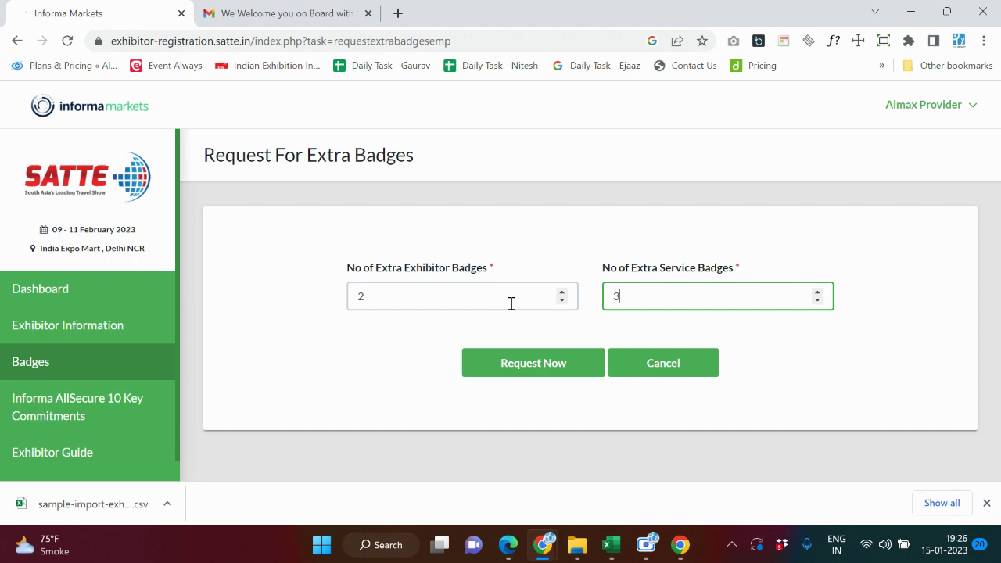
pyautogui.click(572, 368)
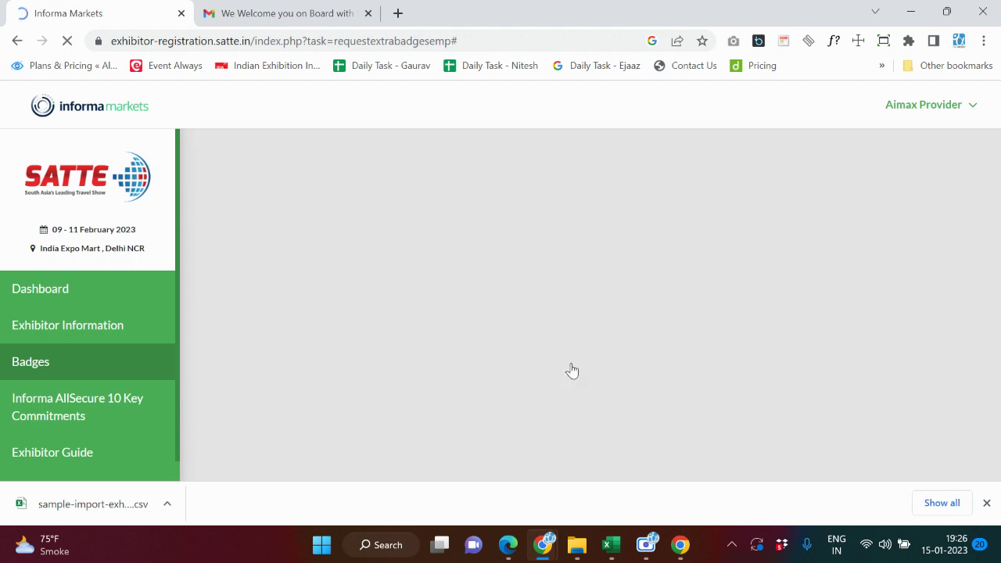
pyautogui.scroll(-3, 282, 336)
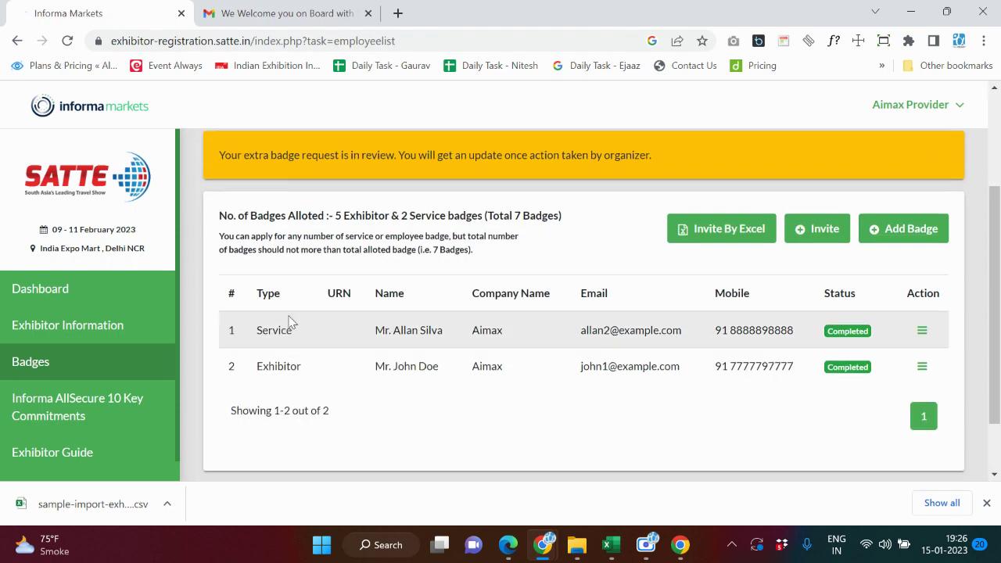
pyautogui.scroll(2, 291, 316)
pyautogui.moveTo(219, 235); pyautogui.dragTo(318, 235)
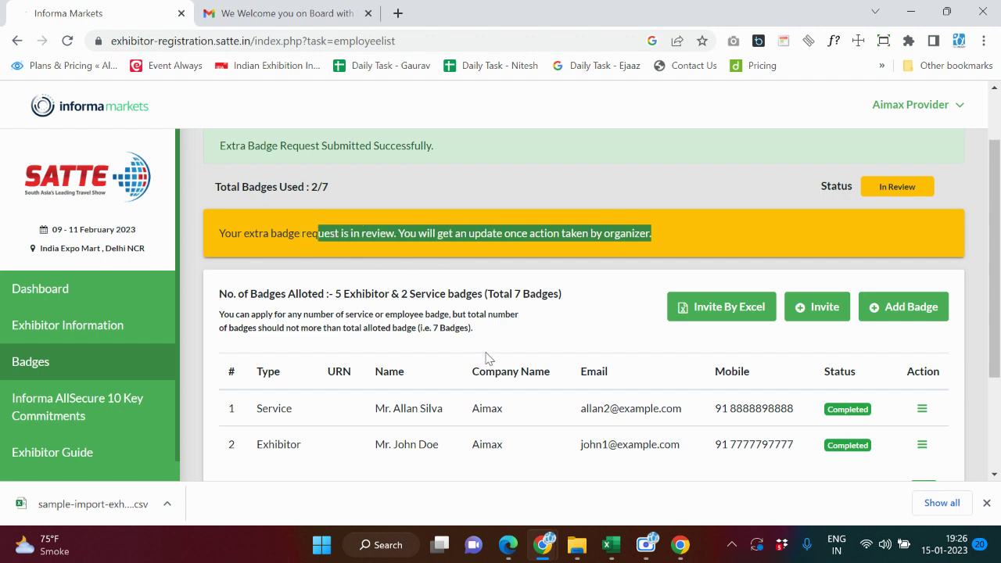
pyautogui.scroll(-1, 393, 406)
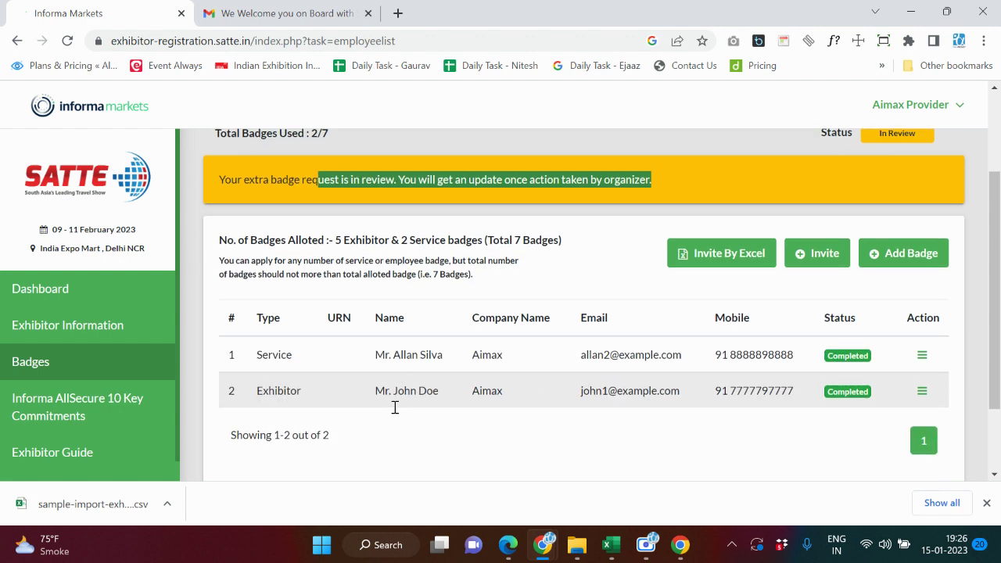
pyautogui.scroll(1, 426, 399)
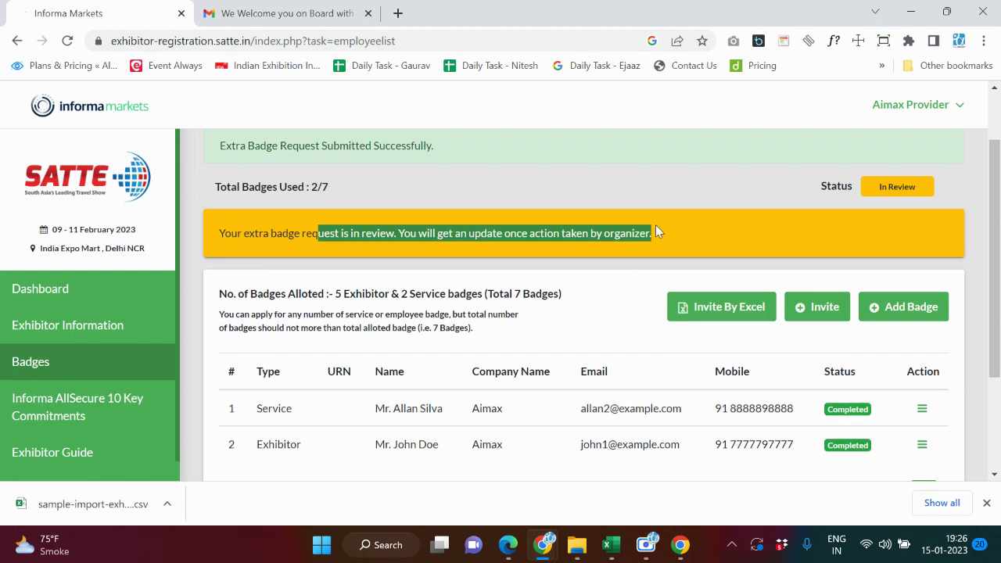
pyautogui.click(701, 238)
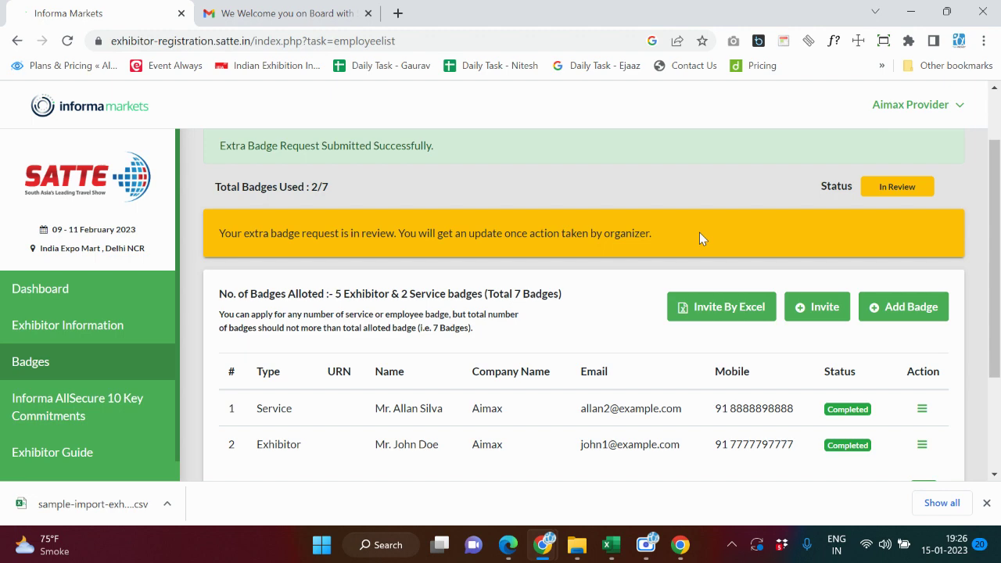
pyautogui.scroll(-1, 938, 327)
pyautogui.scroll(-1, 861, 345)
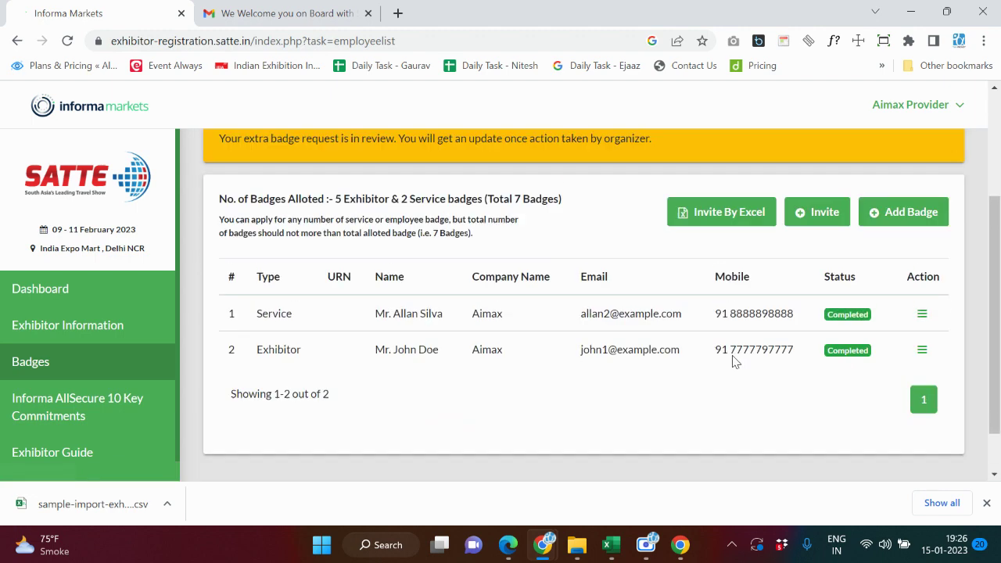
pyautogui.scroll(-3, 509, 351)
pyautogui.scroll(2, 535, 313)
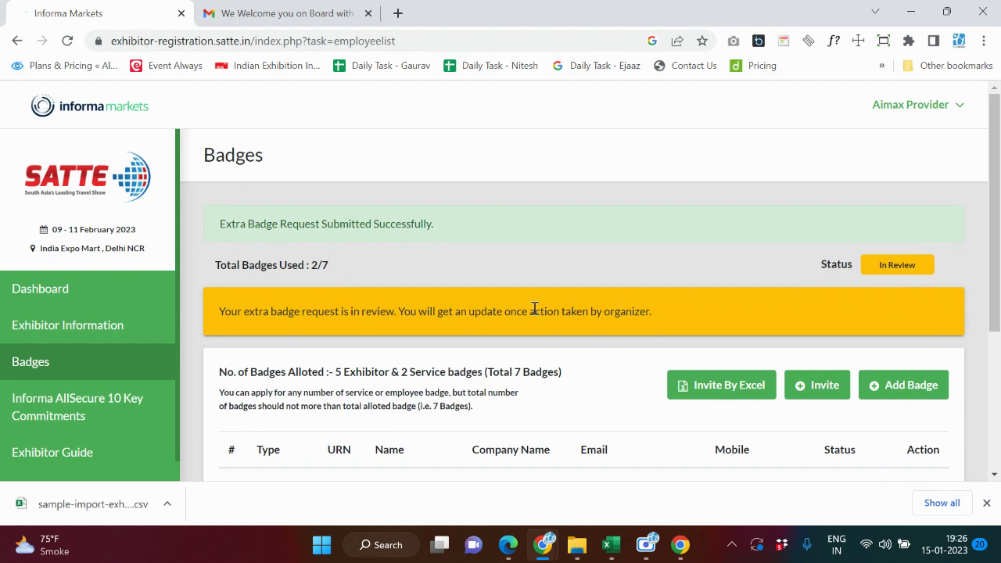